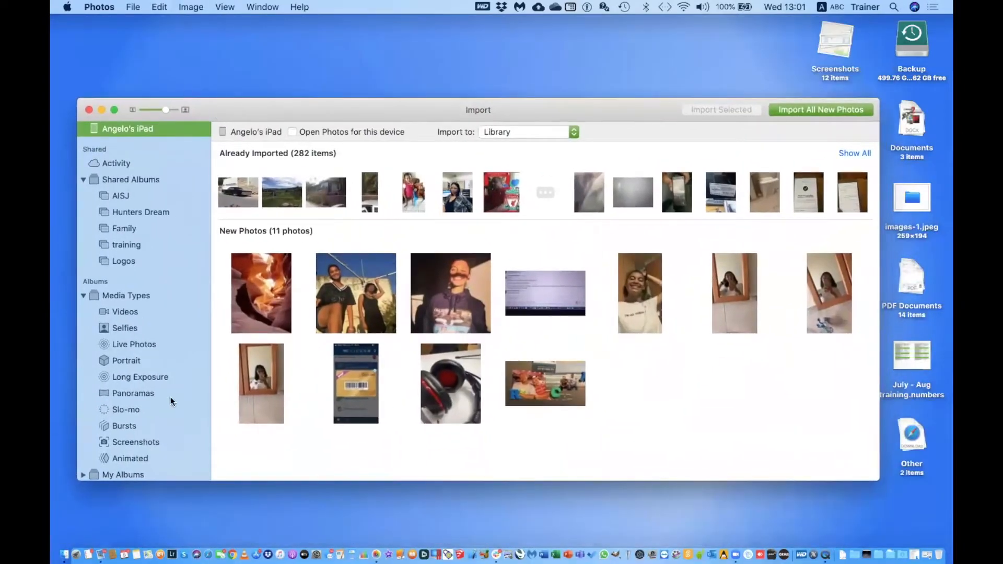
Show the Videos media type and select the 0:33 clip of the tower at night.
left_click(121, 311)
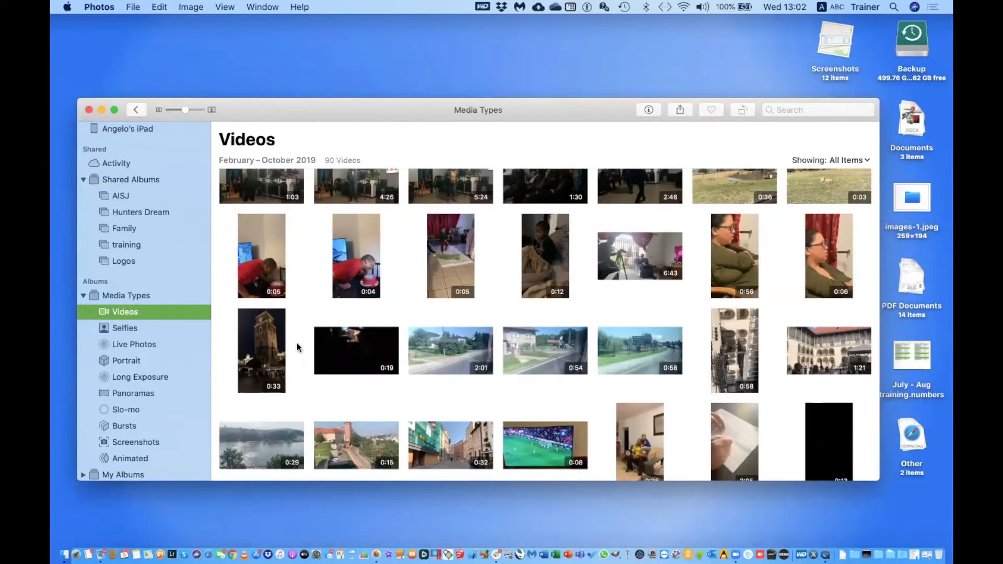
left_click(266, 343)
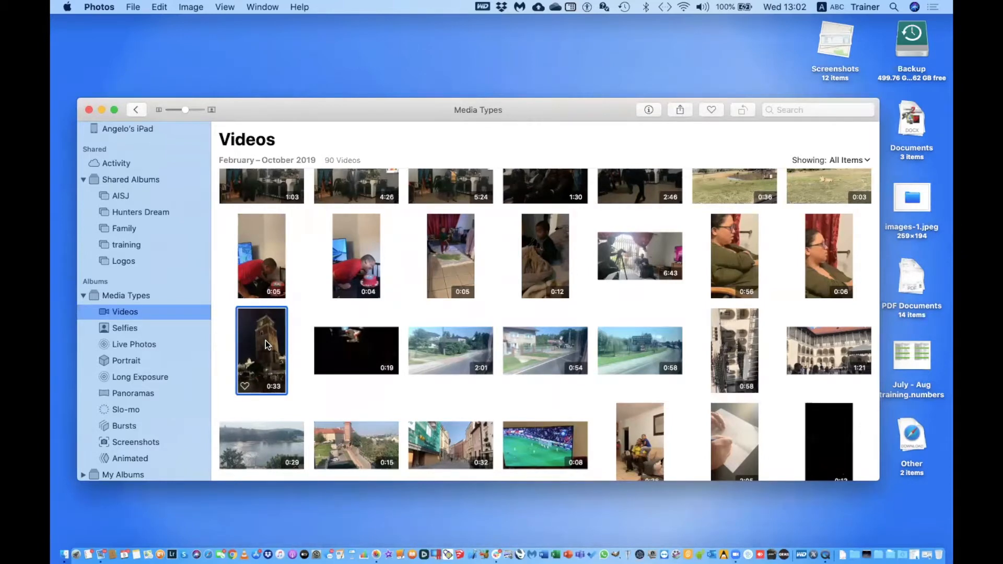
right_click(266, 340)
left_click(263, 340)
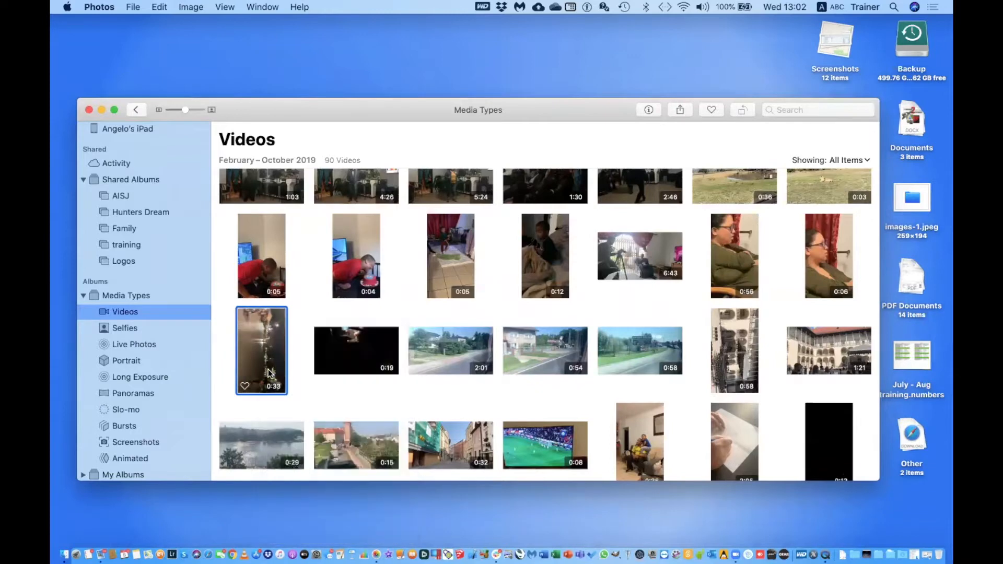
Check which external applications are offered for editing the selected tower clip.
left_click_drag(296, 107, 284, 47)
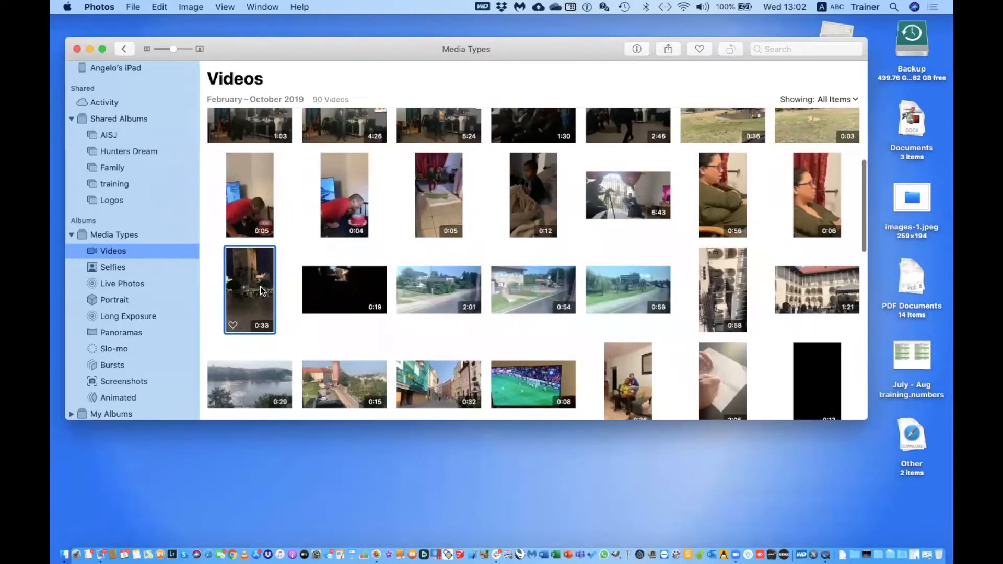
right_click(260, 287)
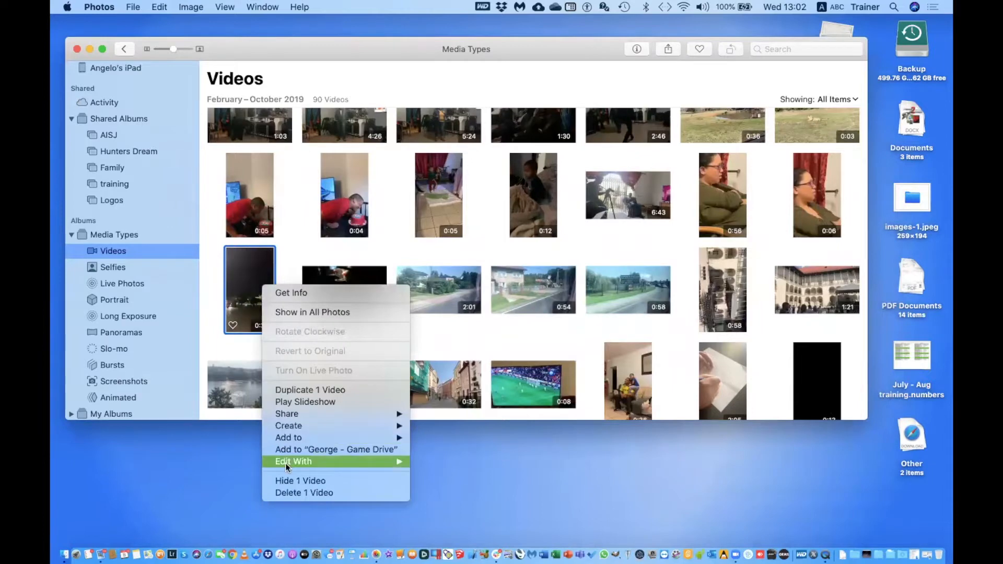
mouse_move(286, 463)
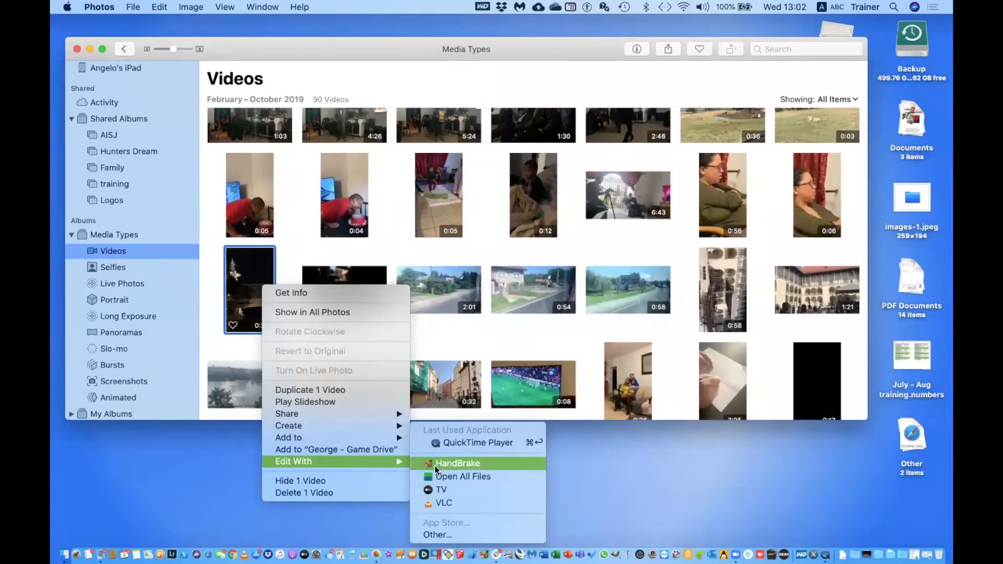
left_click(205, 444)
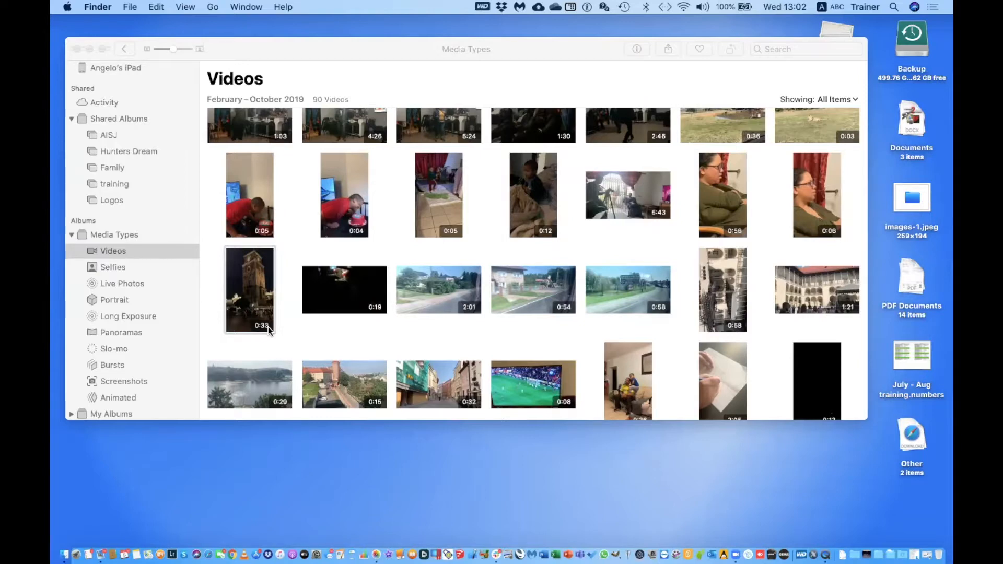
Select the 0:33 tower clip together with the 0:58 and 1:21 courtyard, 0:29 river and 0:15 castle clips.
left_click(268, 327)
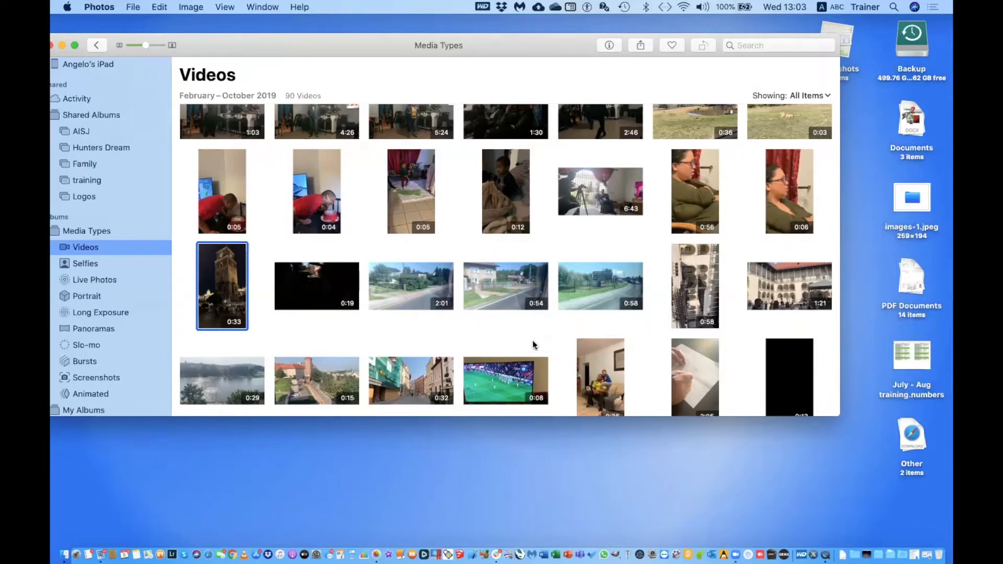
left_click_drag(219, 45, 139, 58)
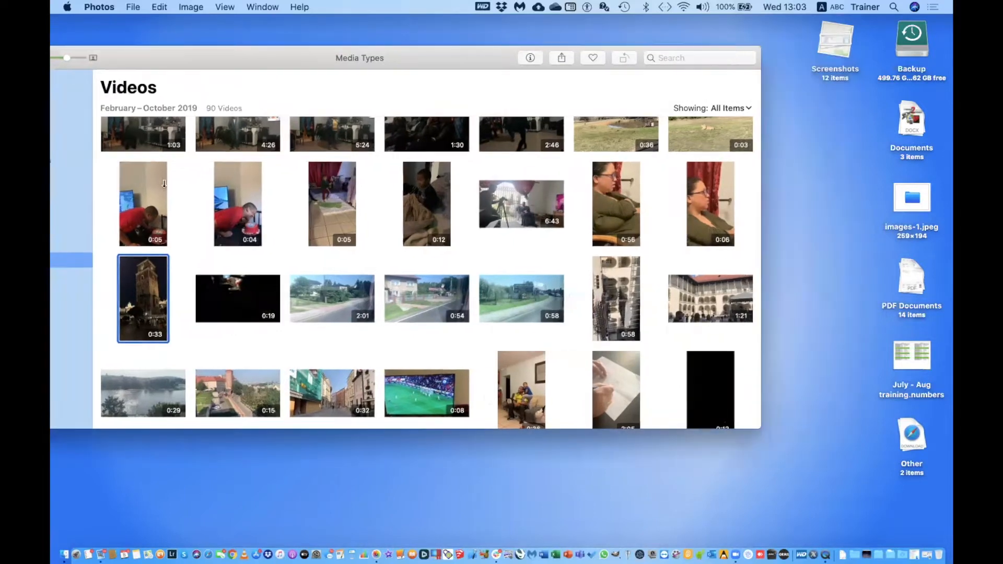
left_click(622, 293, "super")
left_click(723, 296, "super")
scroll(478, 315, "down", 5)
left_click(155, 274, "super")
left_click(246, 285, "super")
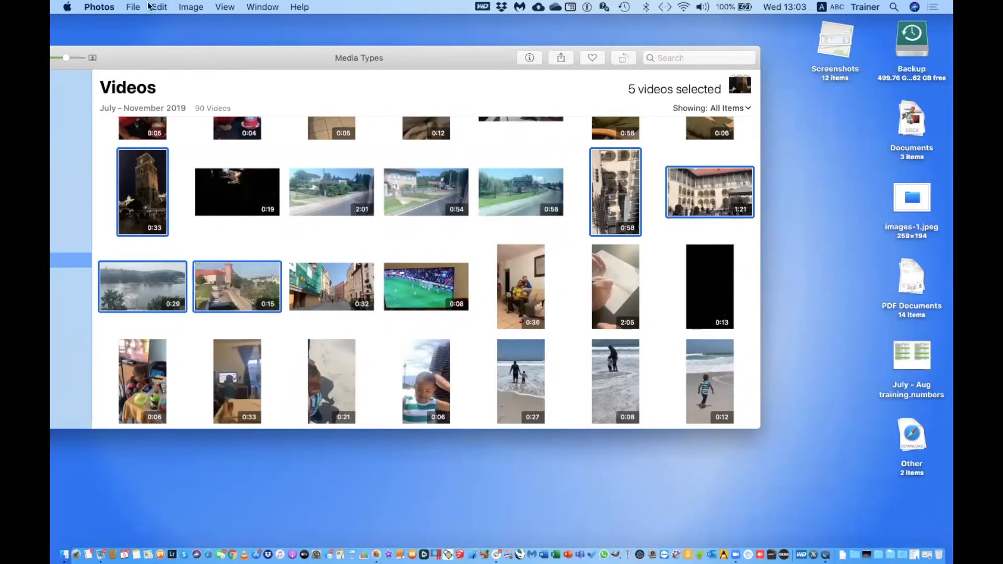
Start an unmodified-original export of the five selected videos and choose the Desktop as the destination.
left_click(132, 7)
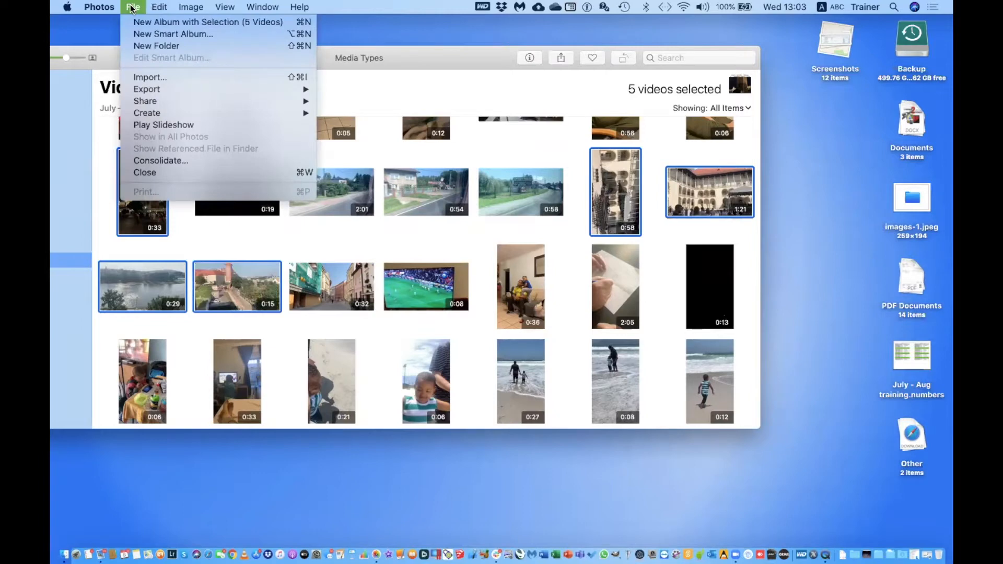
mouse_move(133, 91)
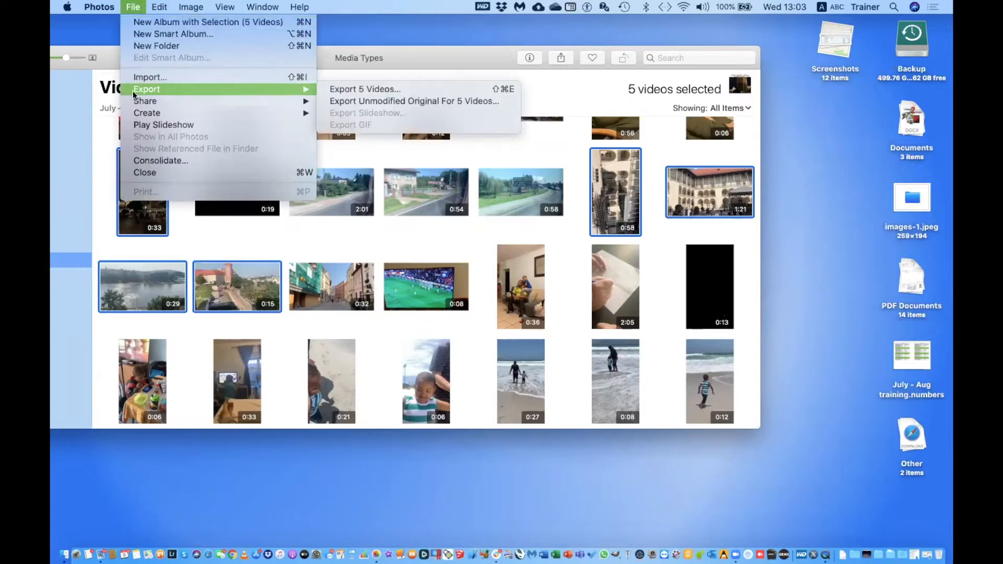
left_click(380, 101)
left_click(475, 187)
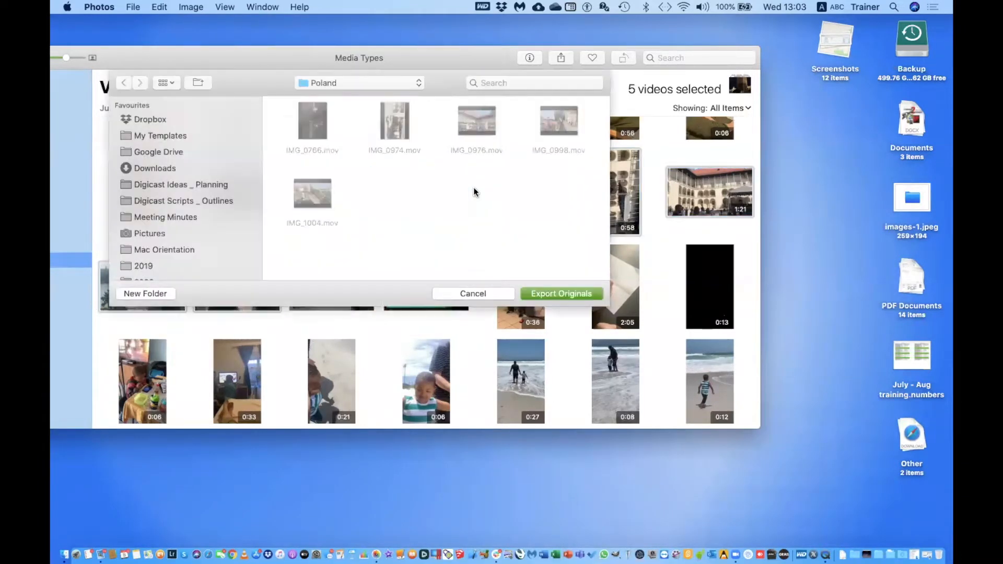
scroll(162, 262, "down", 8)
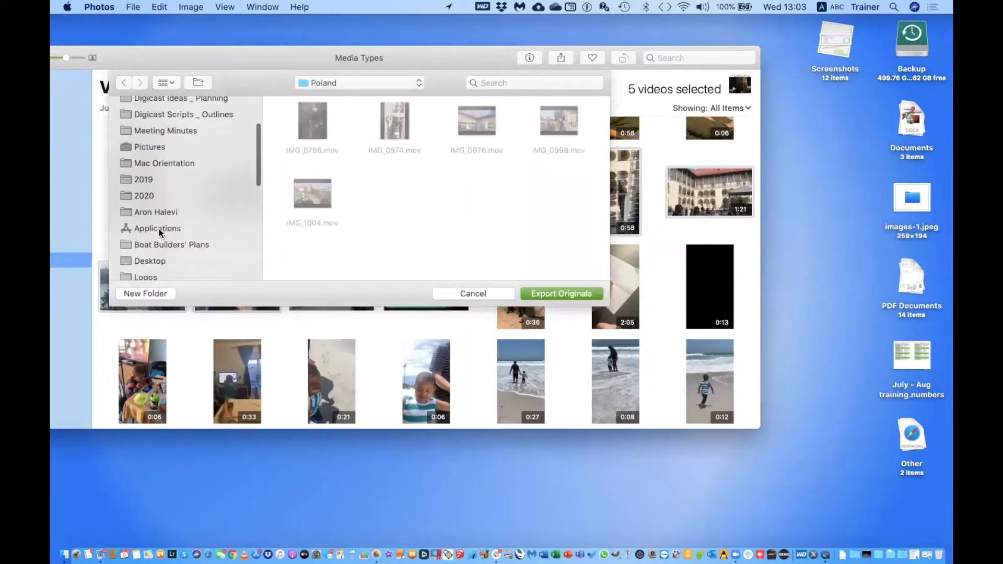
scroll(157, 209, "down", 2)
left_click(154, 169)
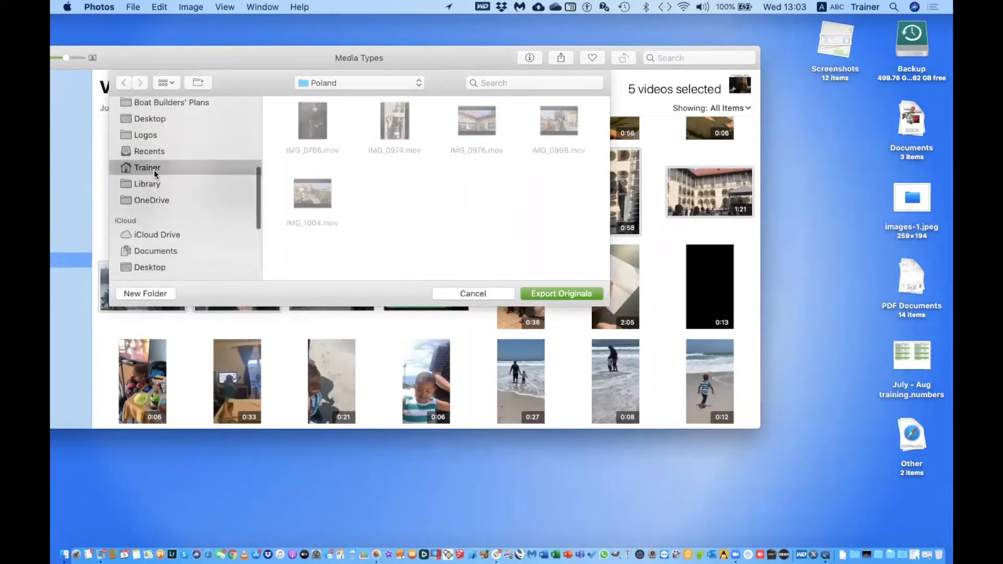
left_click(160, 119)
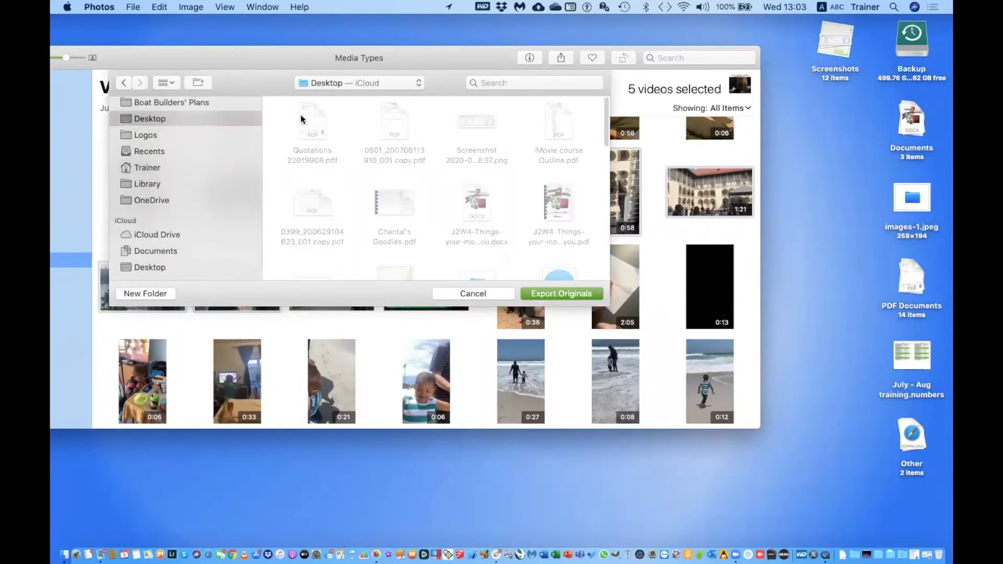
Create a folder named Poland on the Desktop and export the originals into it.
left_click(149, 295)
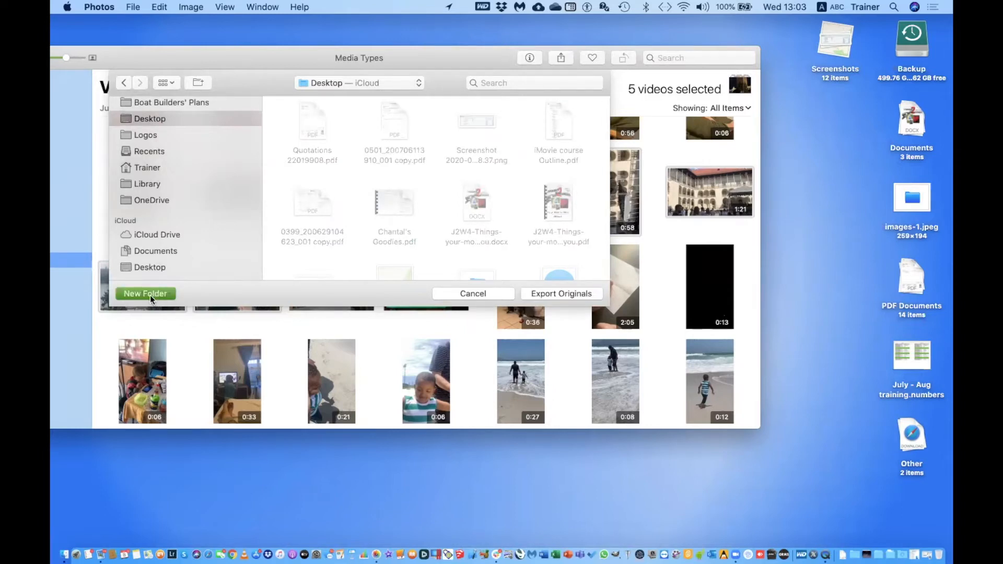
key("BackSpace")
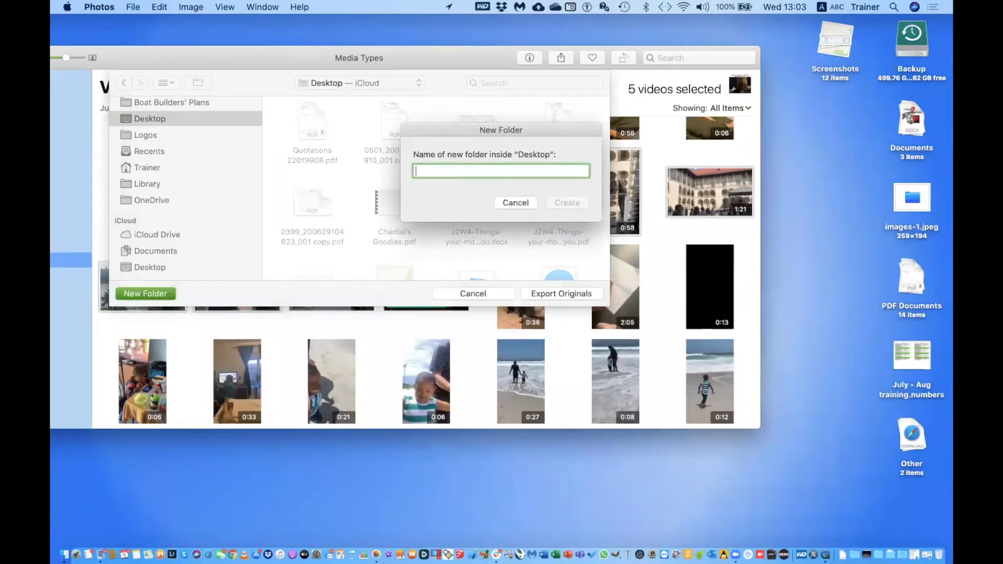
type("Poland")
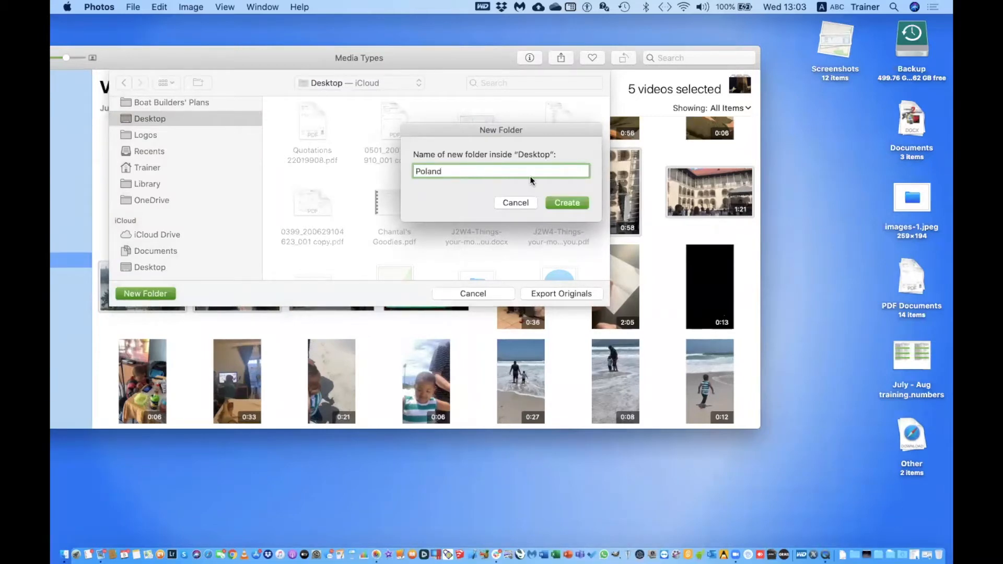
left_click(566, 203)
left_click(574, 294)
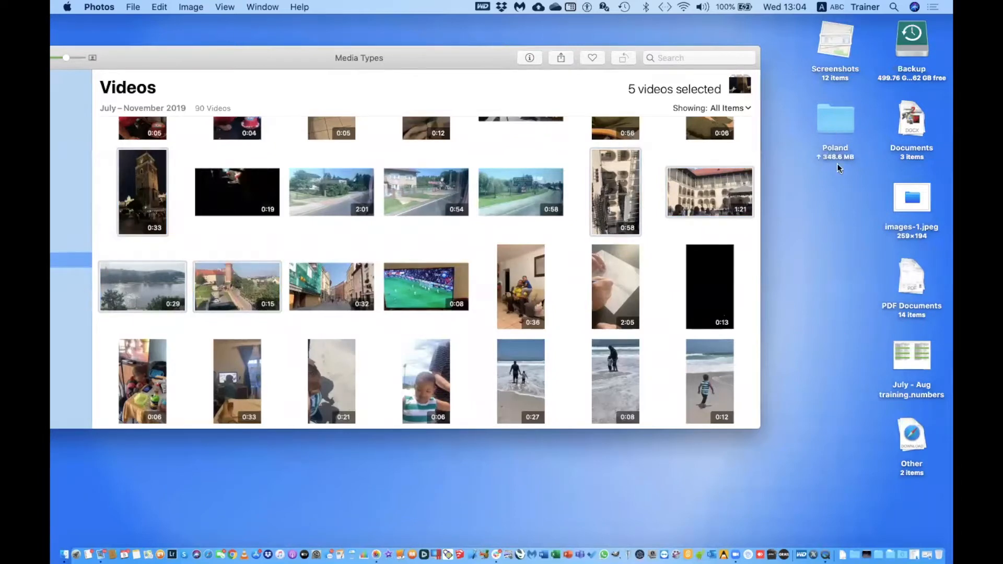
Inspect the exported files in the Desktop's Poland folder and close its window.
left_click(833, 120)
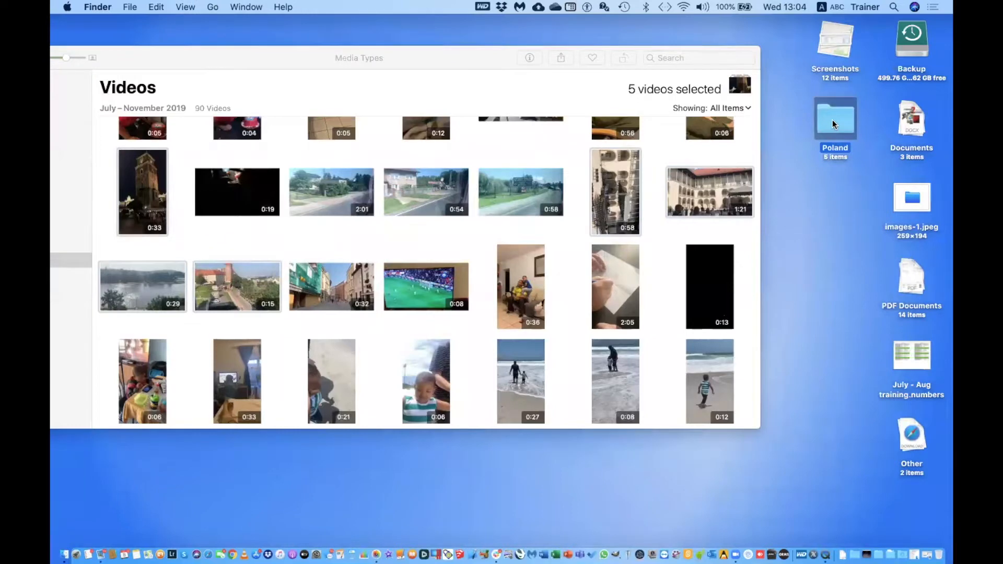
double_click(832, 120)
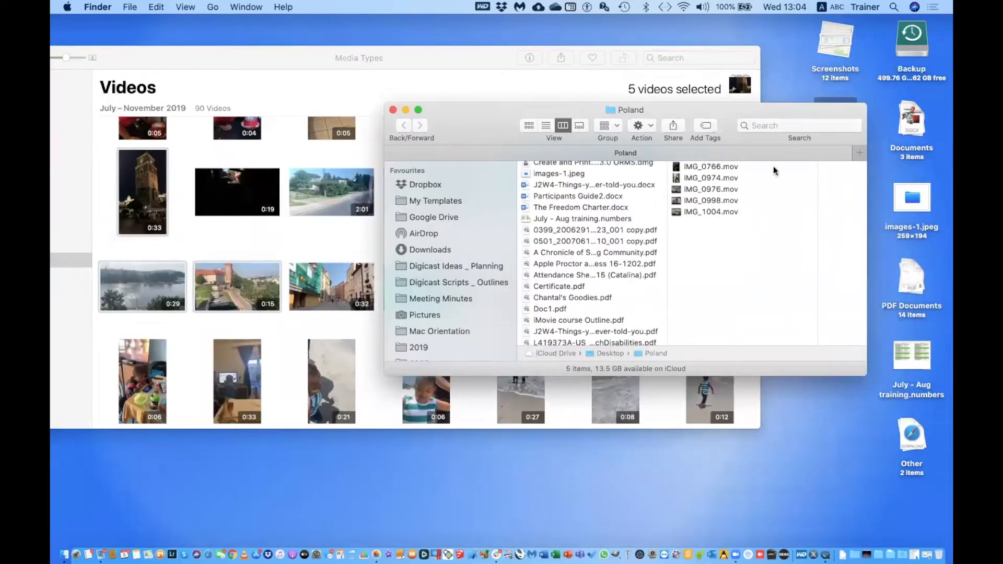
left_click(393, 110)
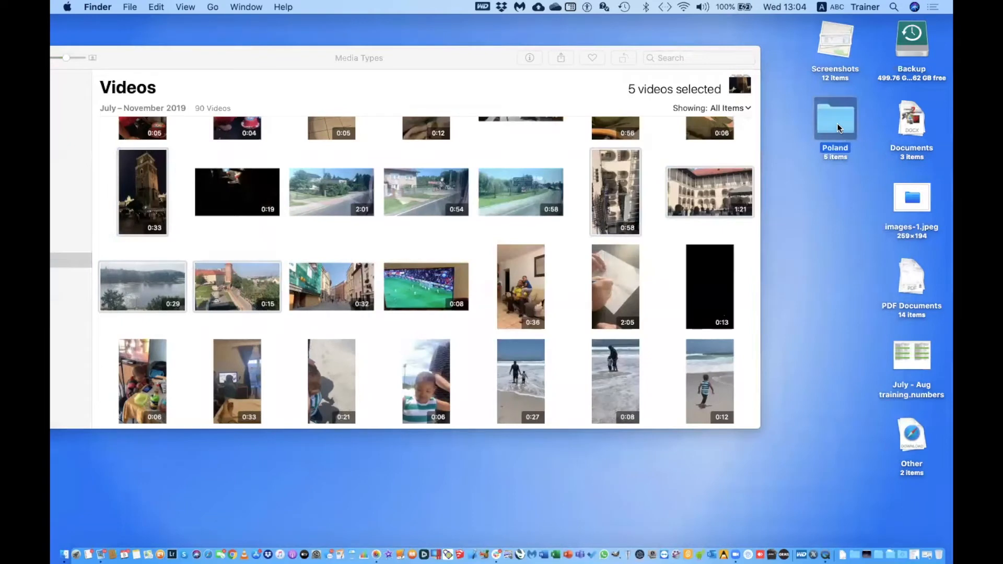
Open IMG_0976.mov from the Poland folder in QuickTime Player and move the player window up to fit the screen.
double_click(839, 123)
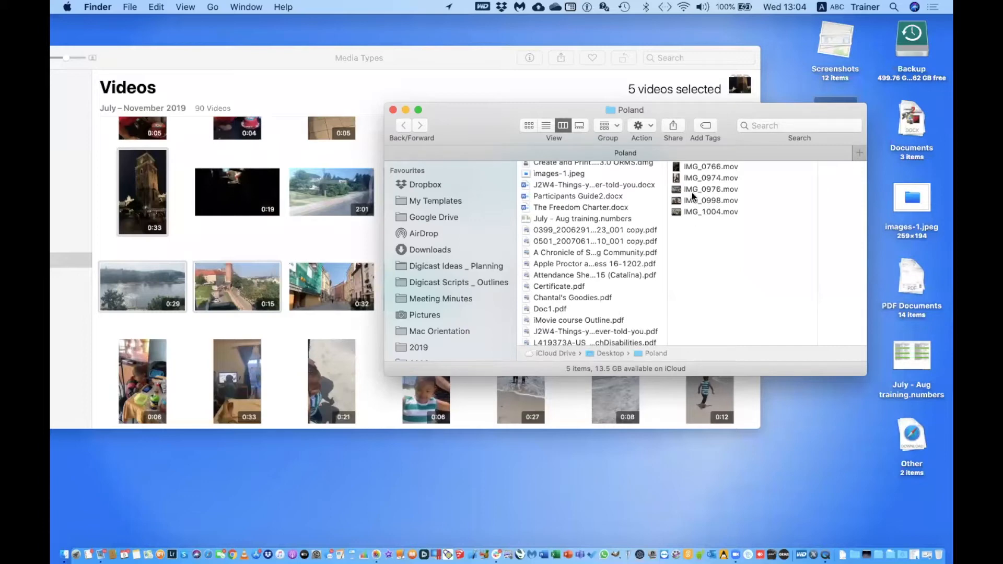
left_click(688, 190)
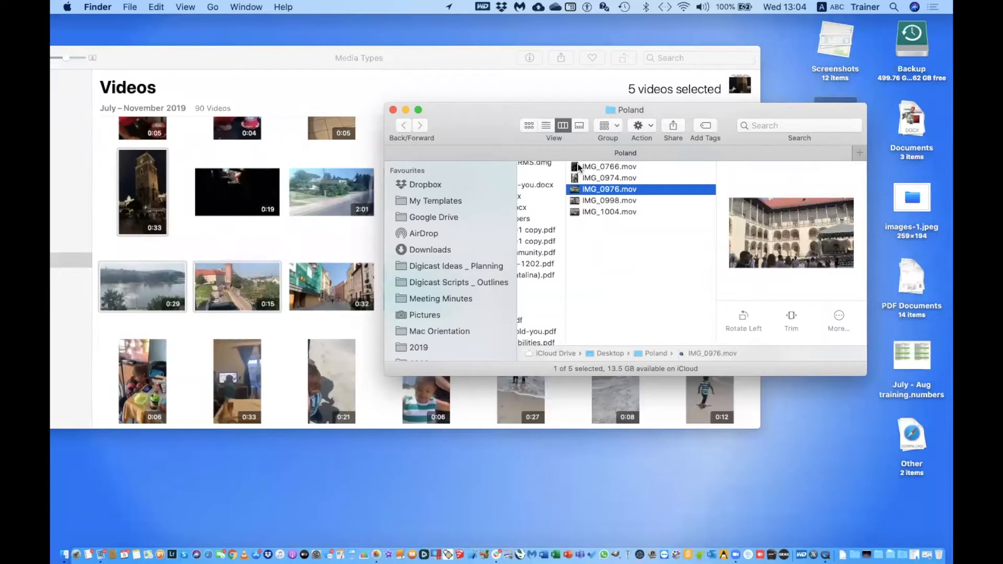
double_click(587, 189)
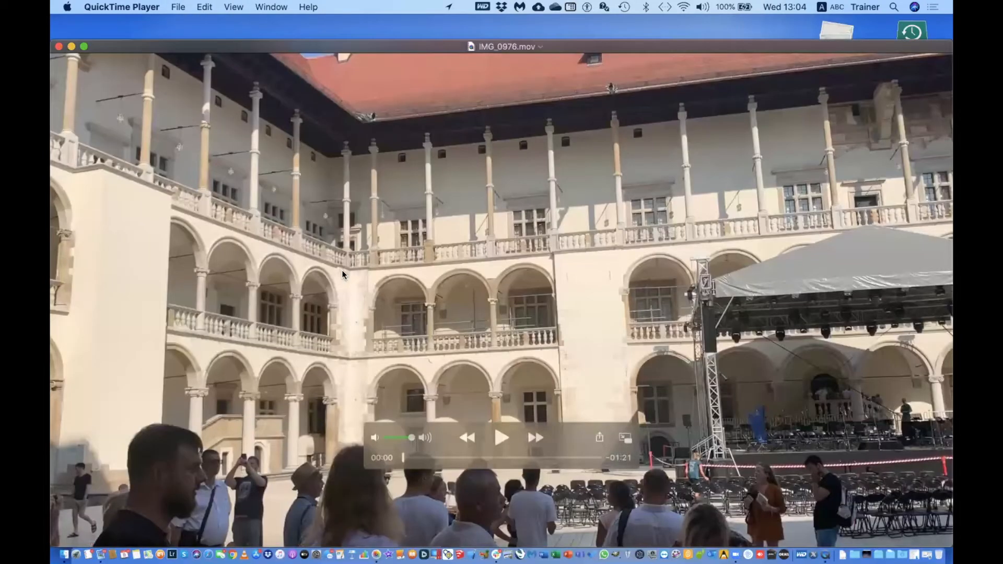
left_click_drag(151, 46, 151, 17)
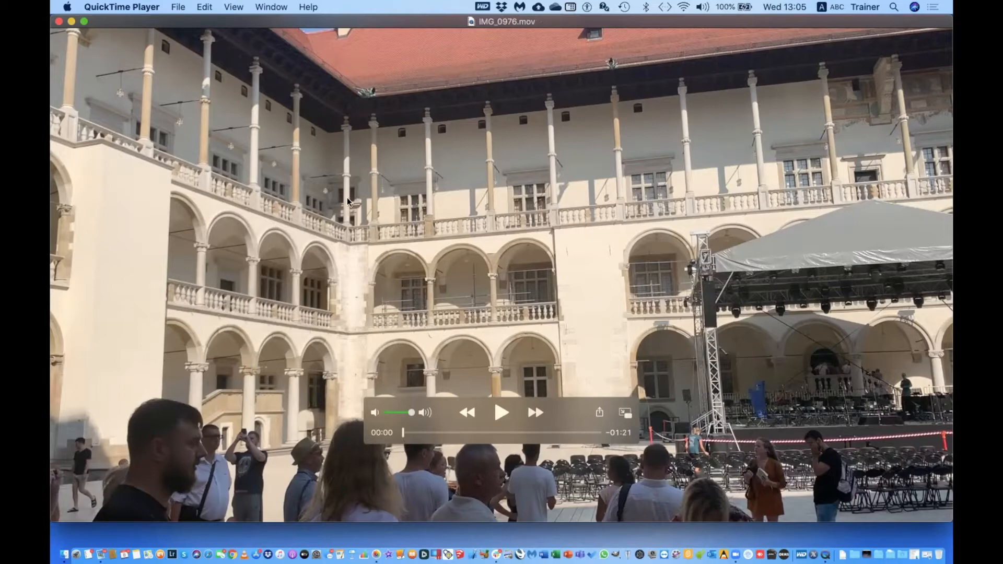
Play IMG_0976.mov with a brief pause, and fast-forward it at up to 10× speed to the end.
key("space")
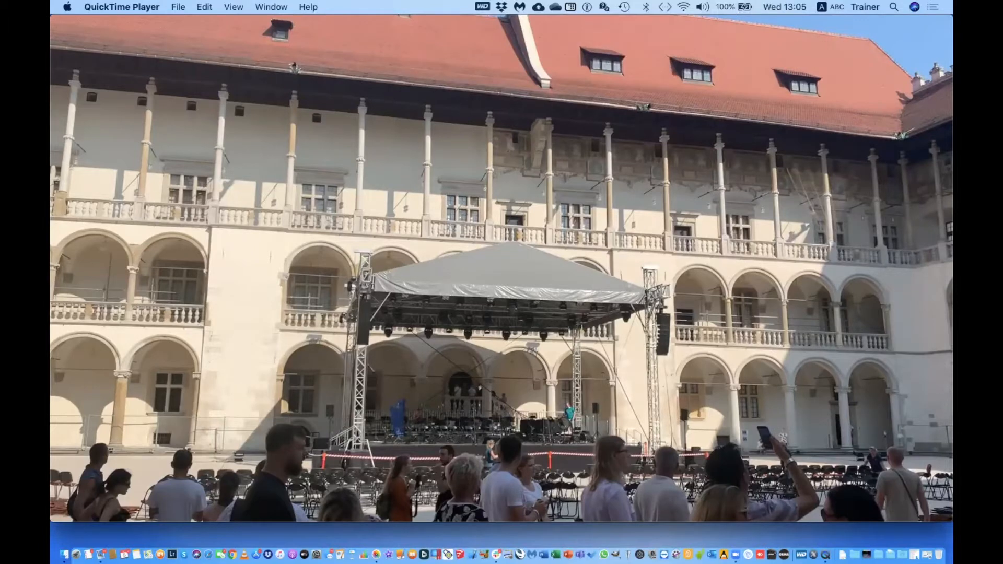
mouse_move(141, 406)
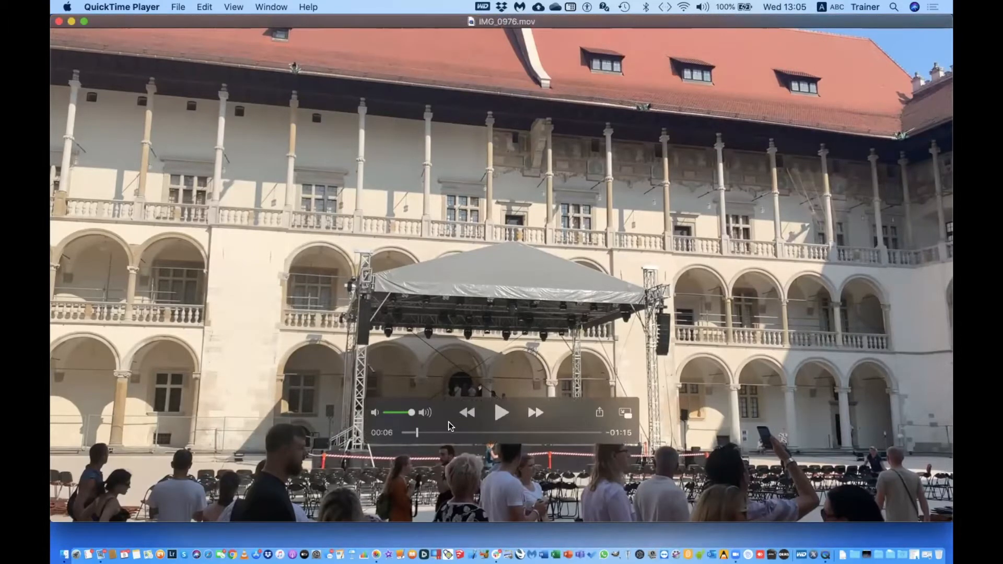
key("space")
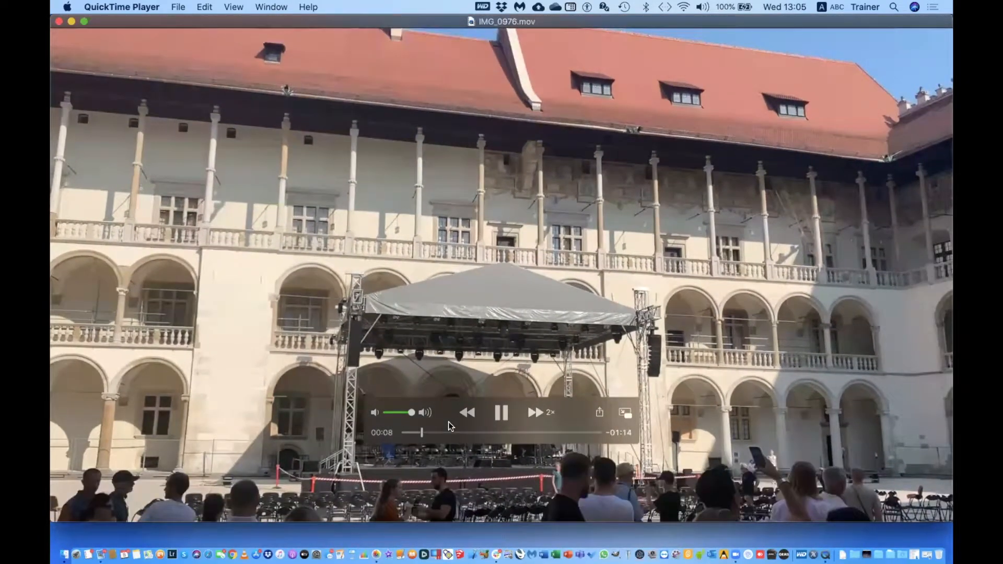
key("l")
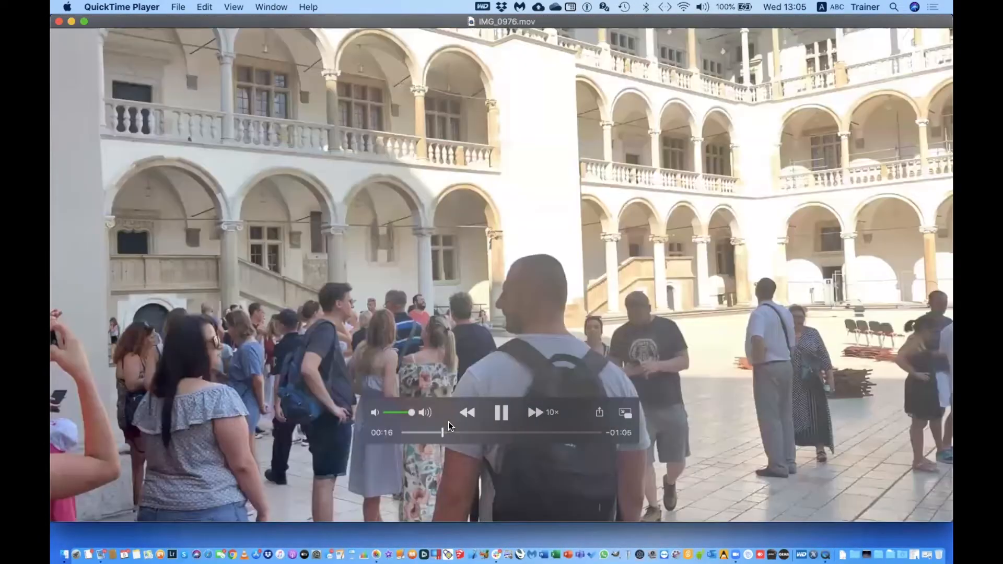
key("l")
key("l")
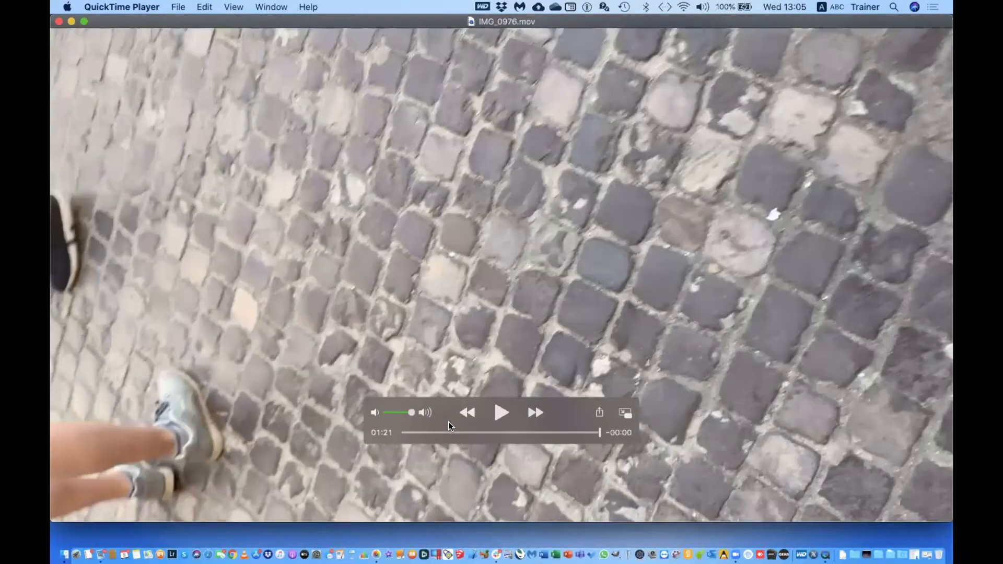
Rewind IMG_0976.mov from its end, raising the reverse speed to 10×.
key("space")
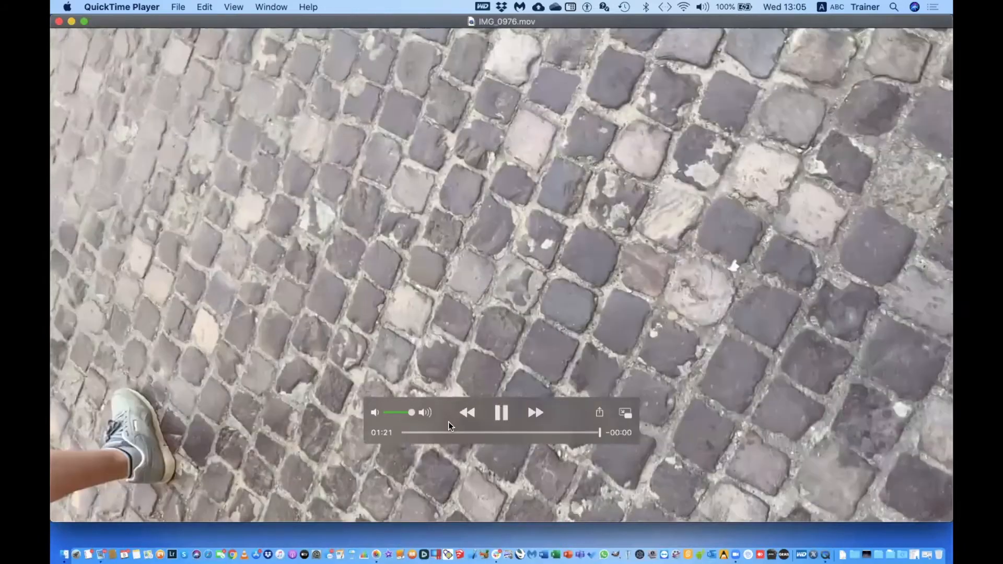
key("j")
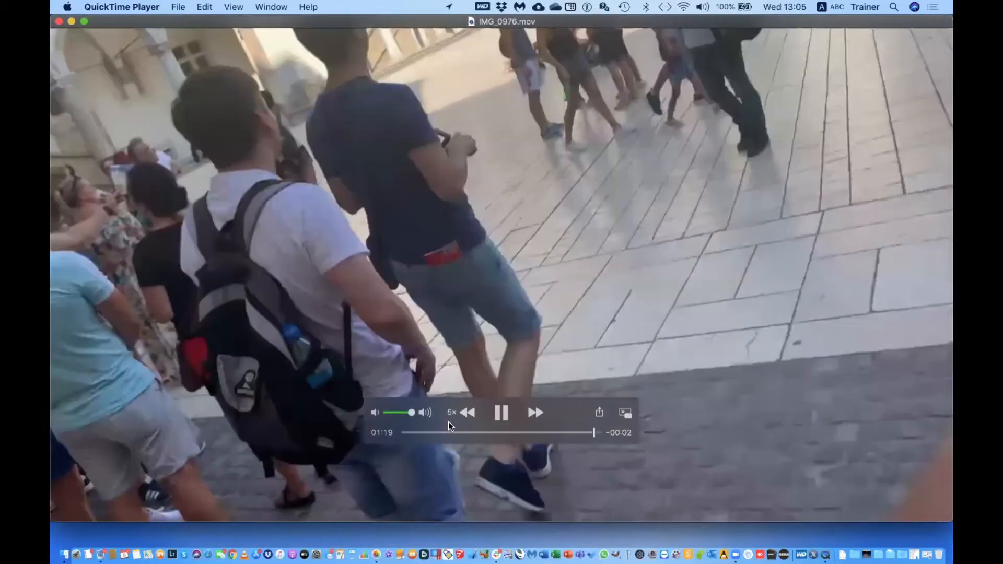
key("j")
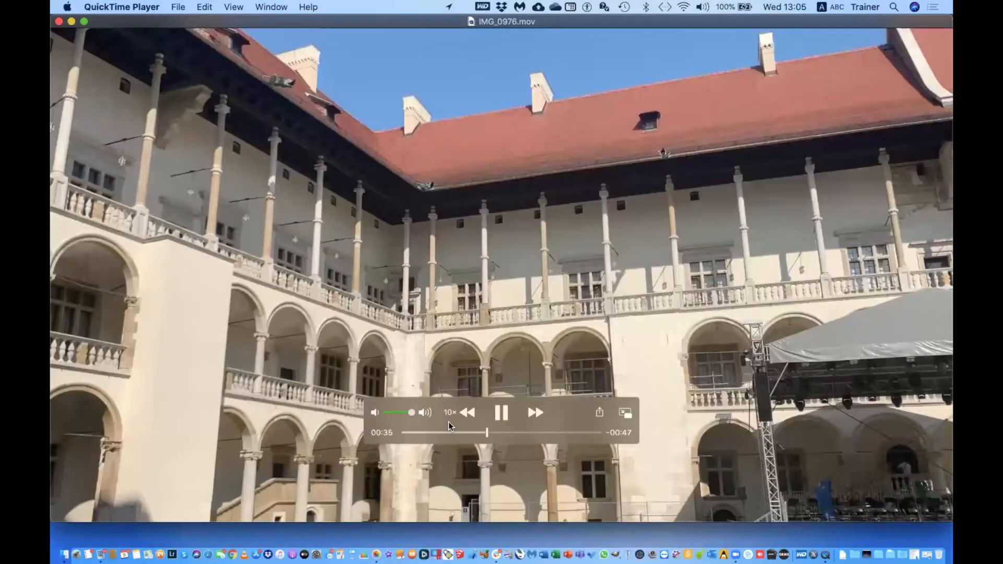
Stop the rewind of IMG_0976.mov and pause playback at 00:23.
key("k")
key("space")
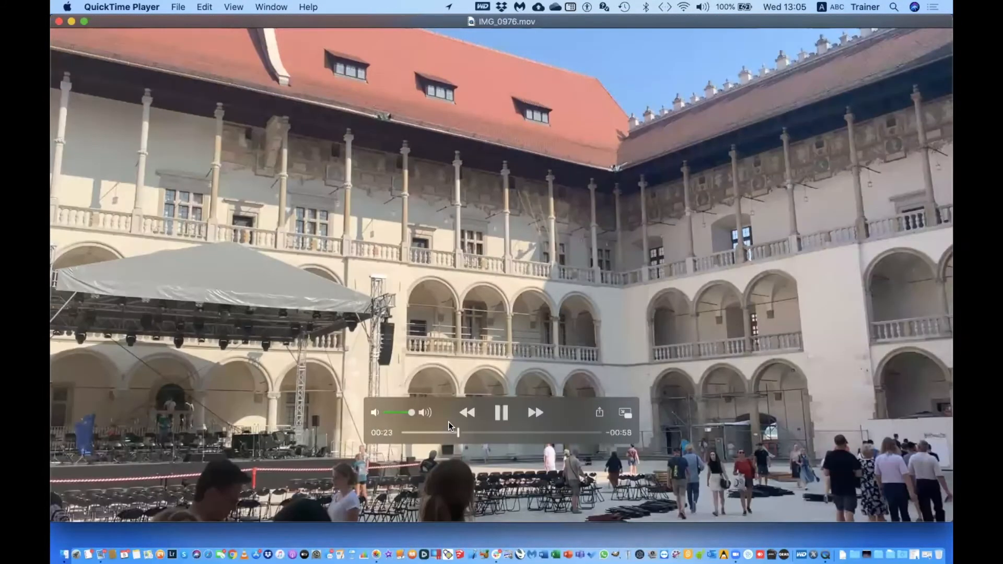
key("space")
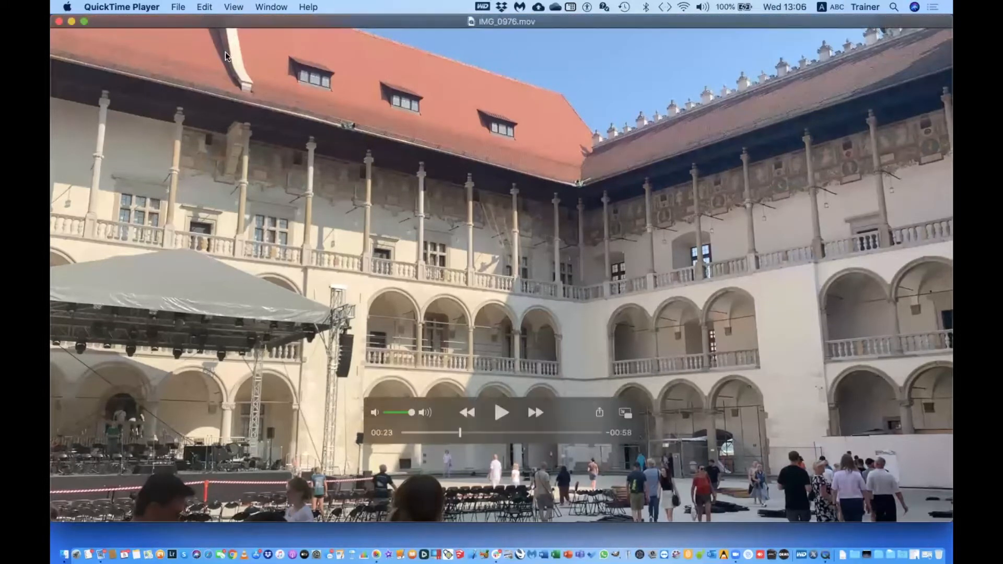
Start trimming IMG_0976.mov and play it from its beginning to find the new start point, pausing there.
left_click(204, 7)
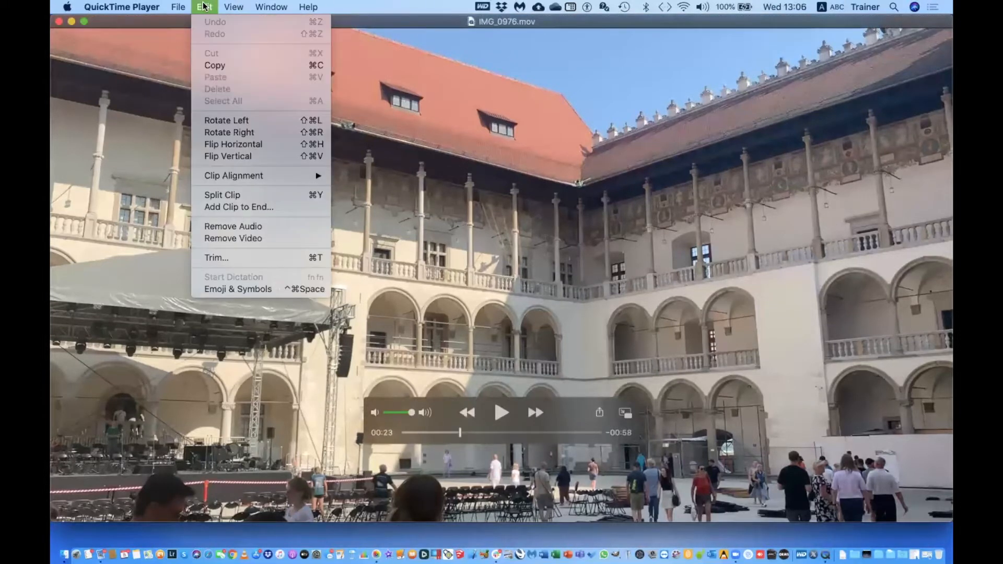
left_click(219, 258)
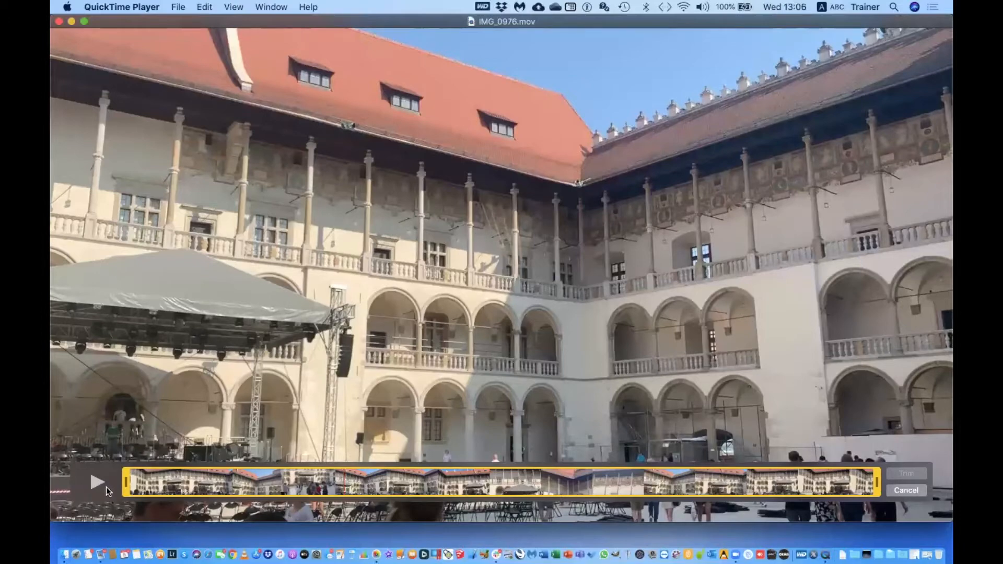
mouse_move(125, 481)
left_mouse_down()
mouse_move(168, 480)
mouse_move(122, 481)
left_mouse_up()
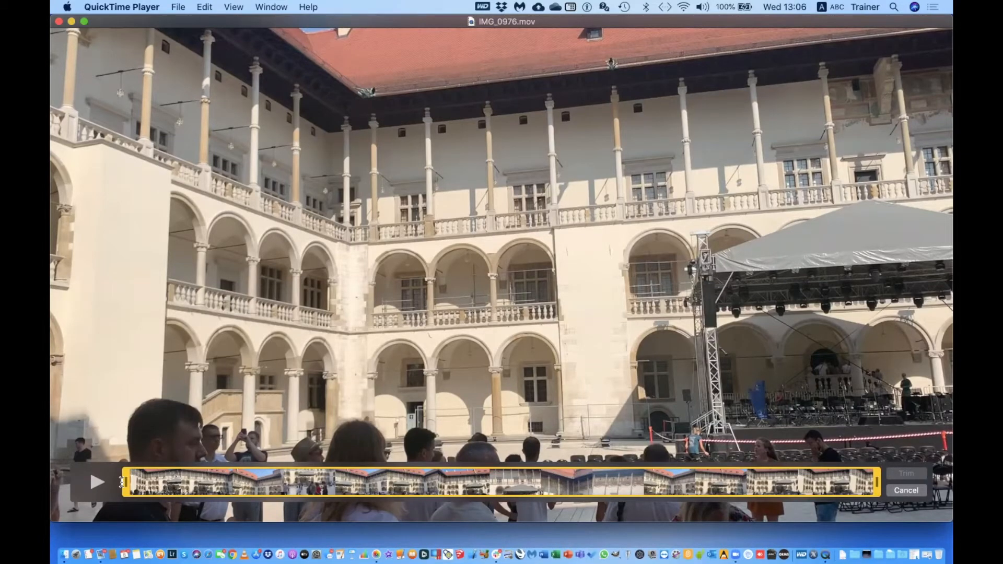
key("space")
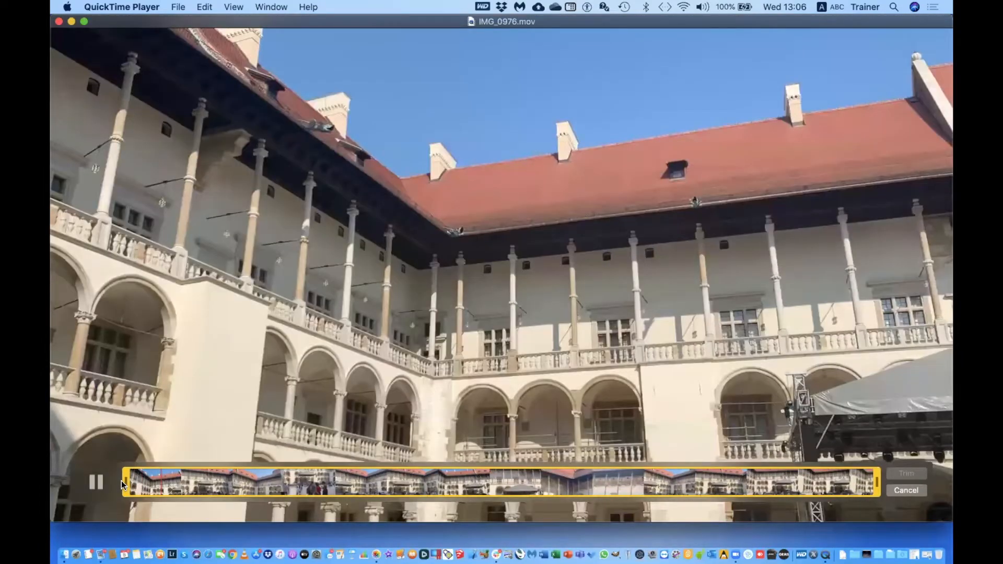
key("space")
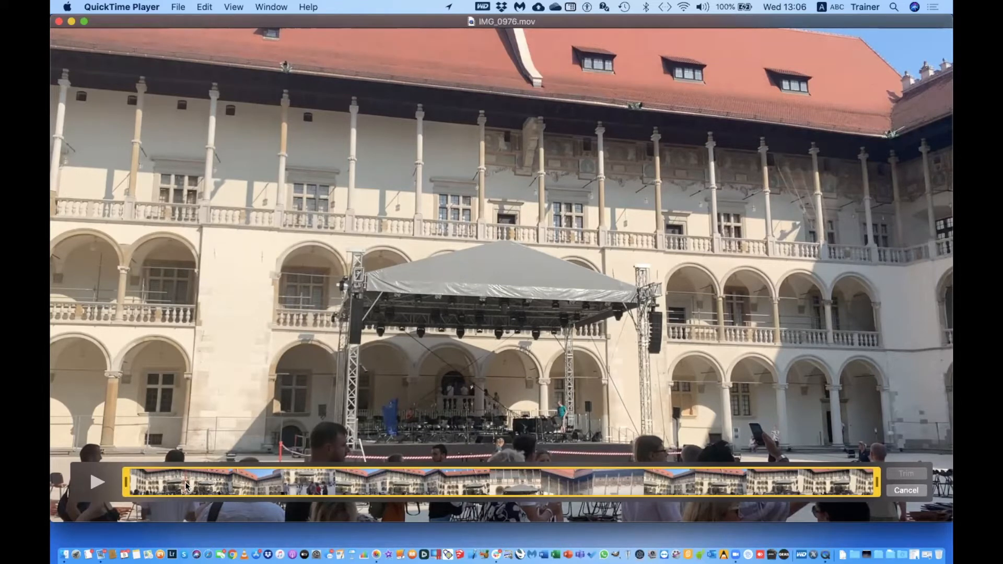
Trim IMG_0976.mov by cutting off its opening and closing stretches, previewing the new start before applying the trim.
left_click_drag(126, 482, 184, 481)
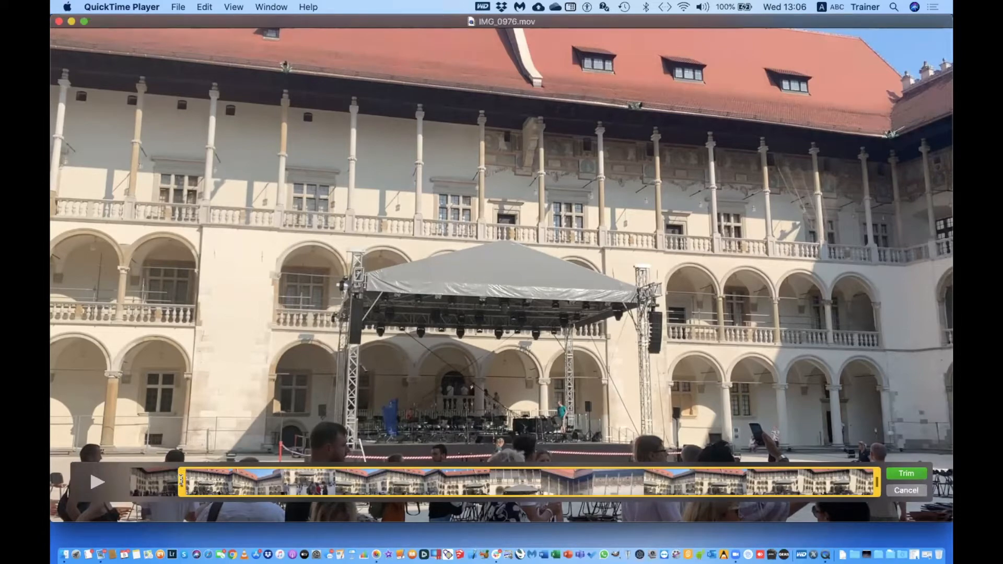
key("space")
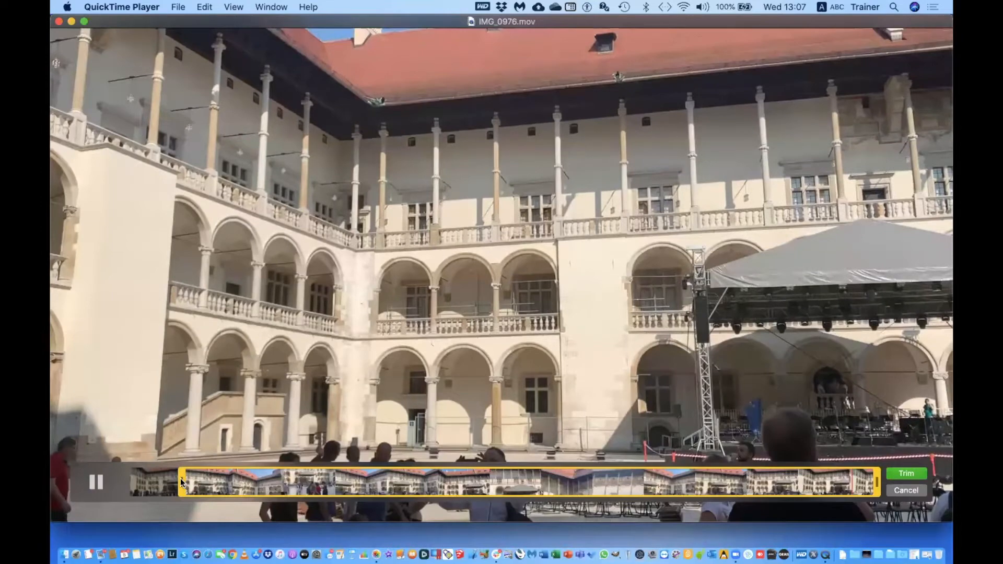
key("space")
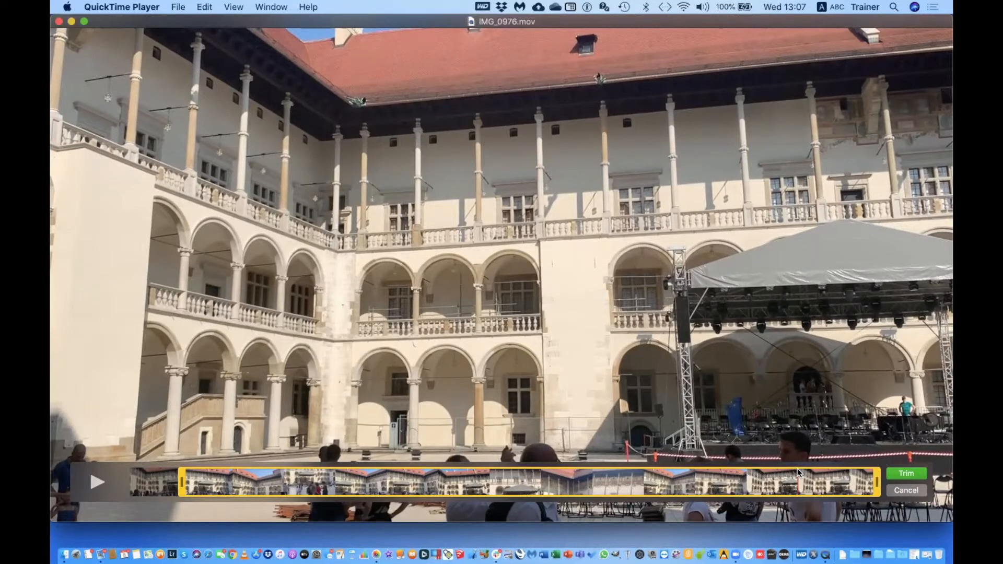
key("o")
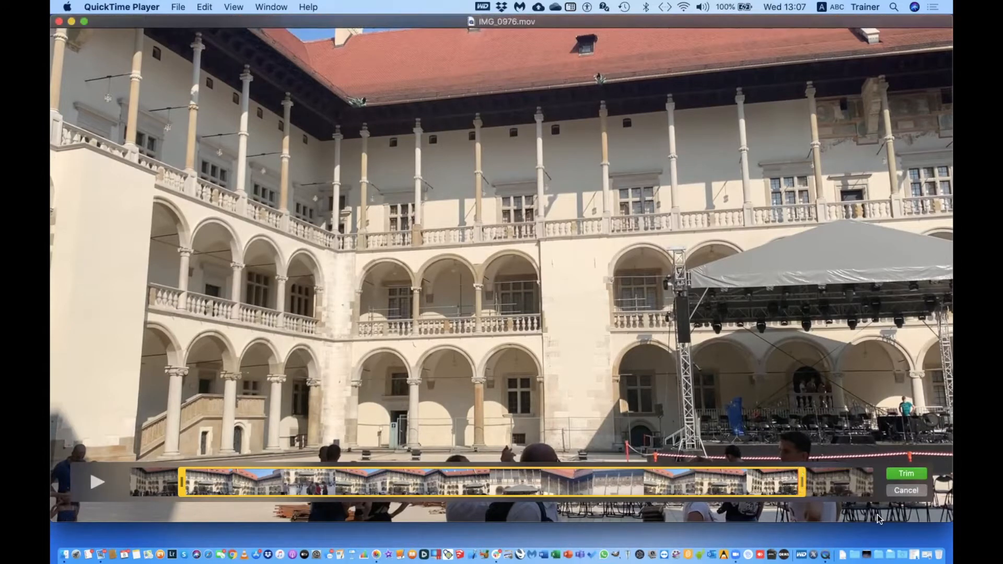
left_click(907, 473)
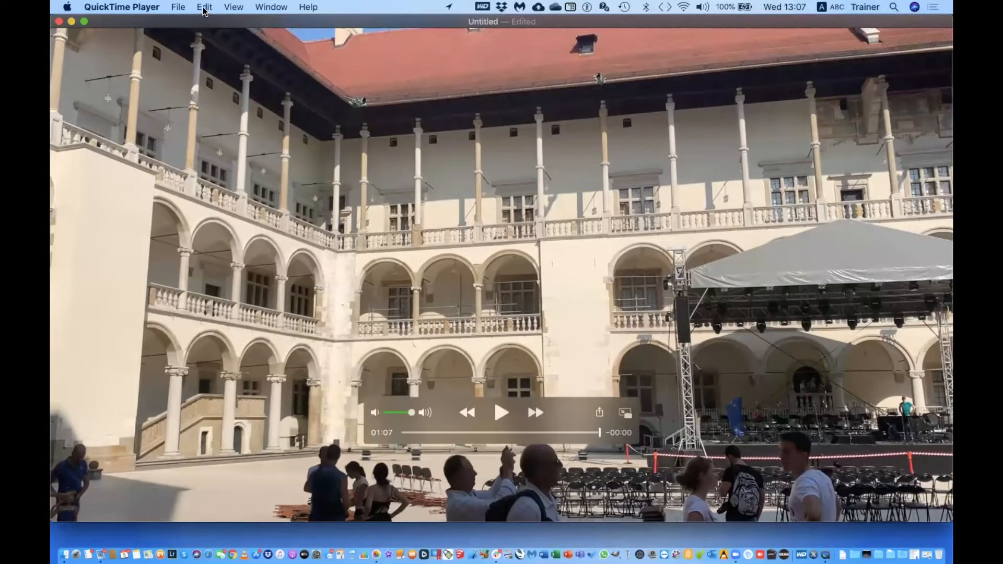
Show the trimmed video's clips and move the player window aside to expose the Desktop's Poland folder.
left_click(232, 7)
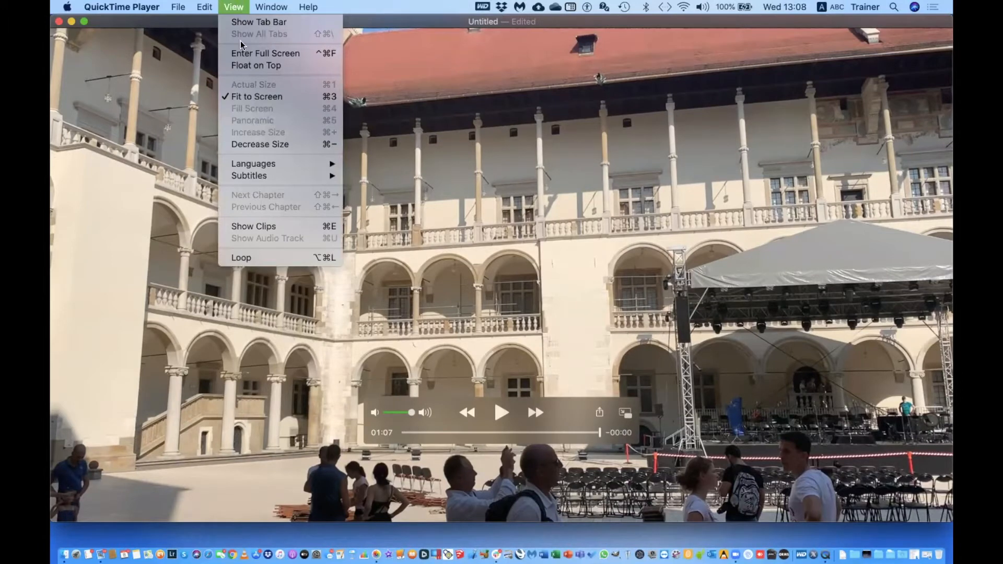
left_click(326, 230)
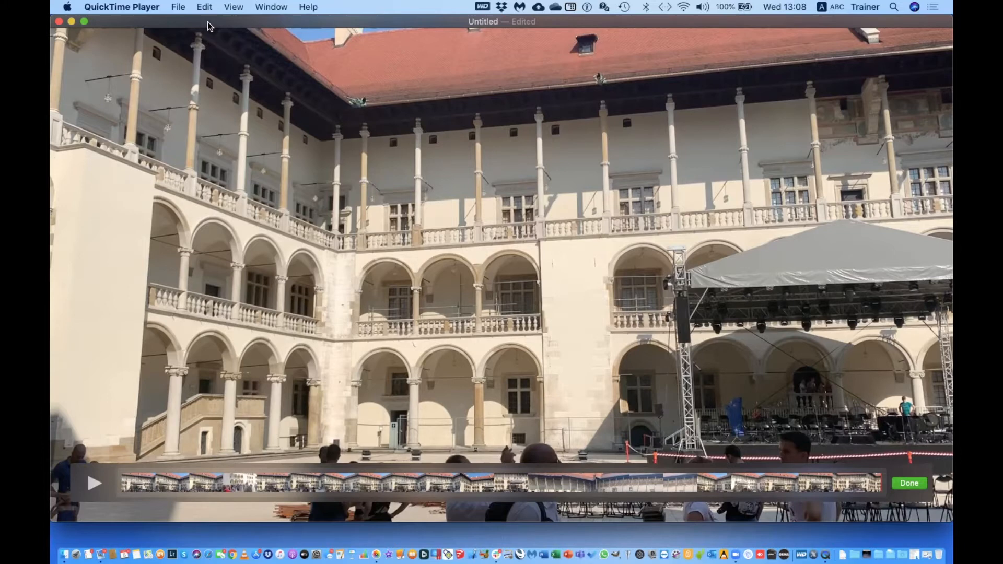
left_click_drag(893, 23, 883, 46)
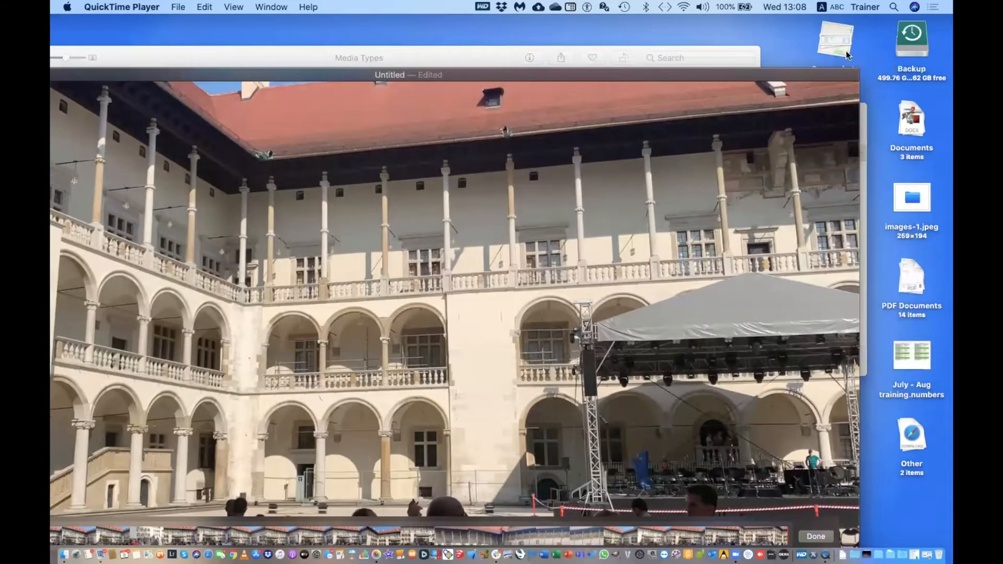
left_click_drag(680, 70, 669, 70)
From the Poland folder, append IMG_0766.mov, IMG_0974.mov, IMG_0998.mov and IMG_1004.mov after the trimmed clip in QuickTime Player.
left_click_drag(855, 106, 688, 140)
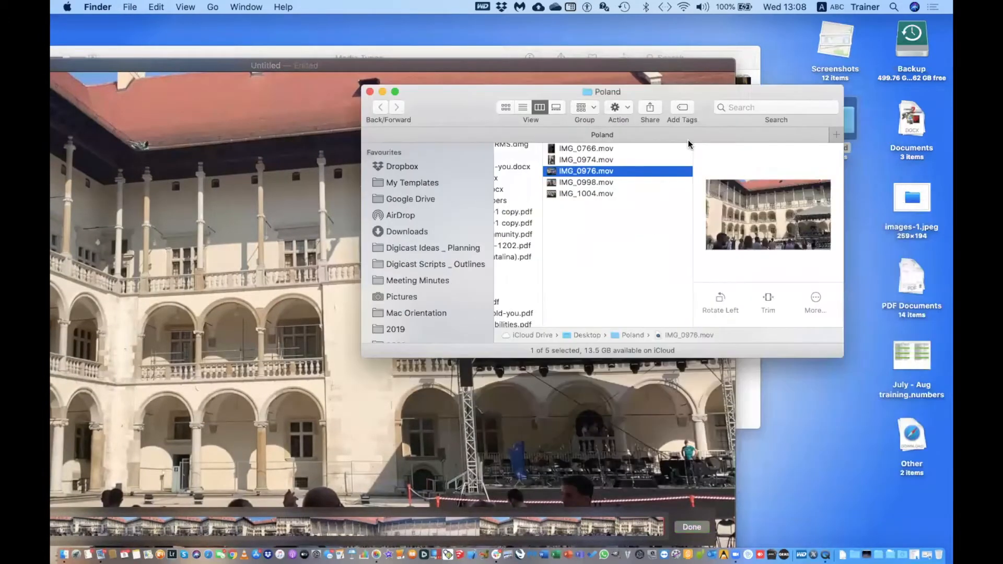
left_click(635, 131)
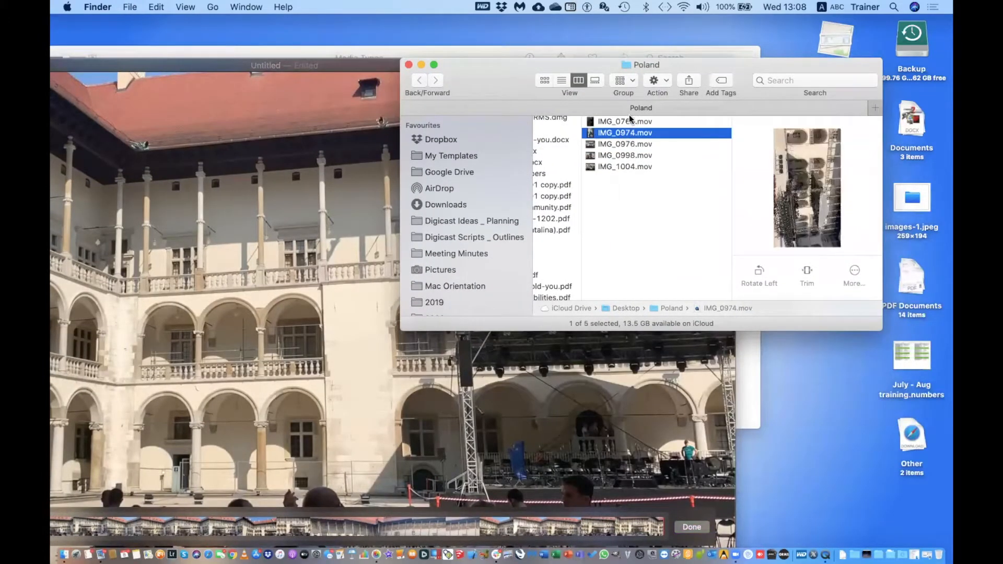
left_click(630, 121, "super")
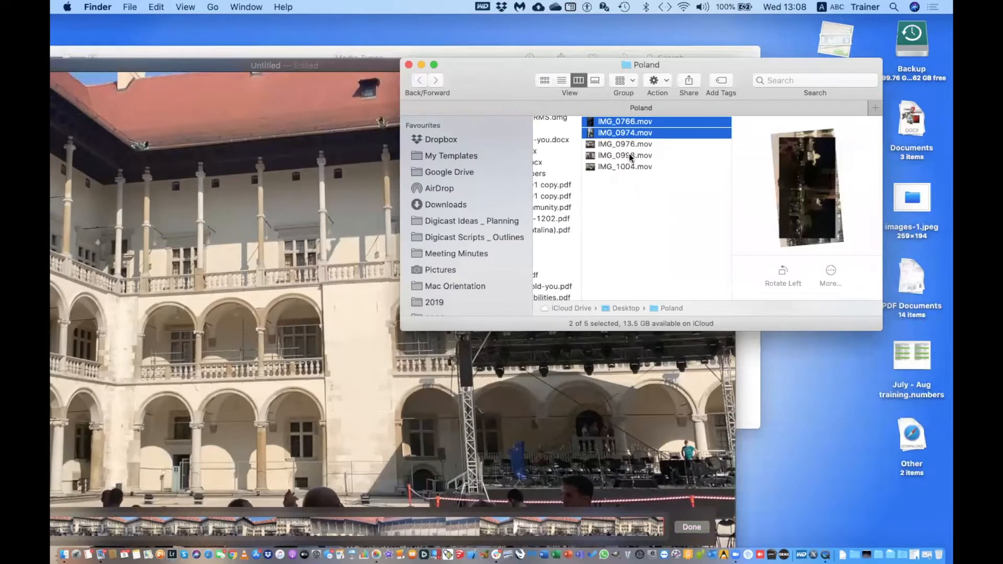
left_click(631, 155, "super")
left_click(630, 167, "super")
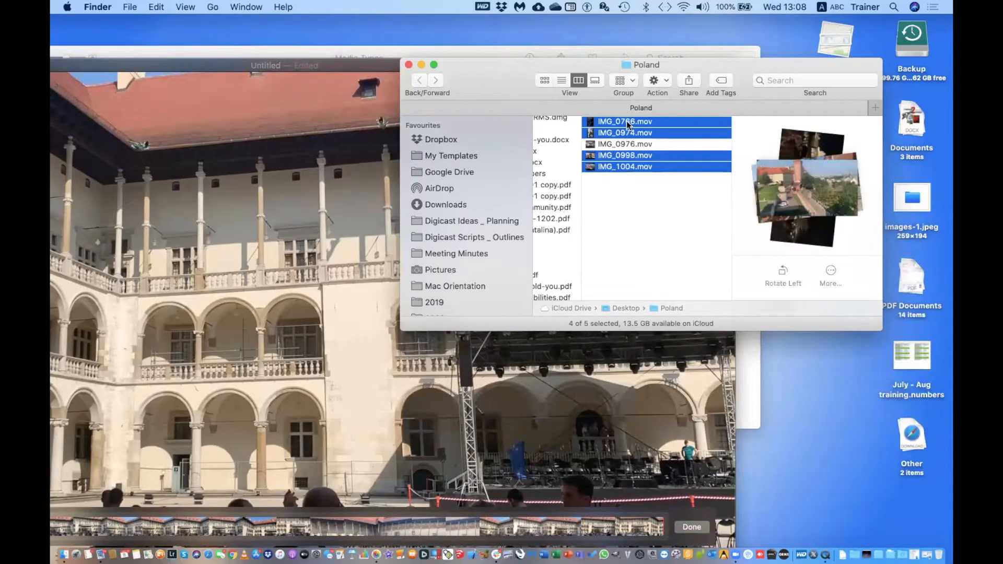
left_click_drag(629, 124, 322, 190)
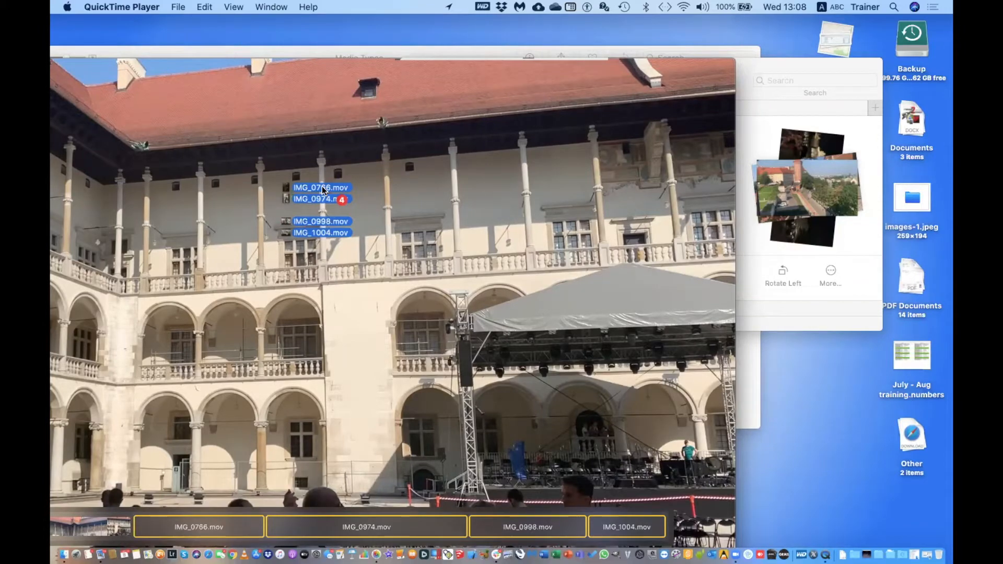
left_click_drag(322, 187, 322, 187)
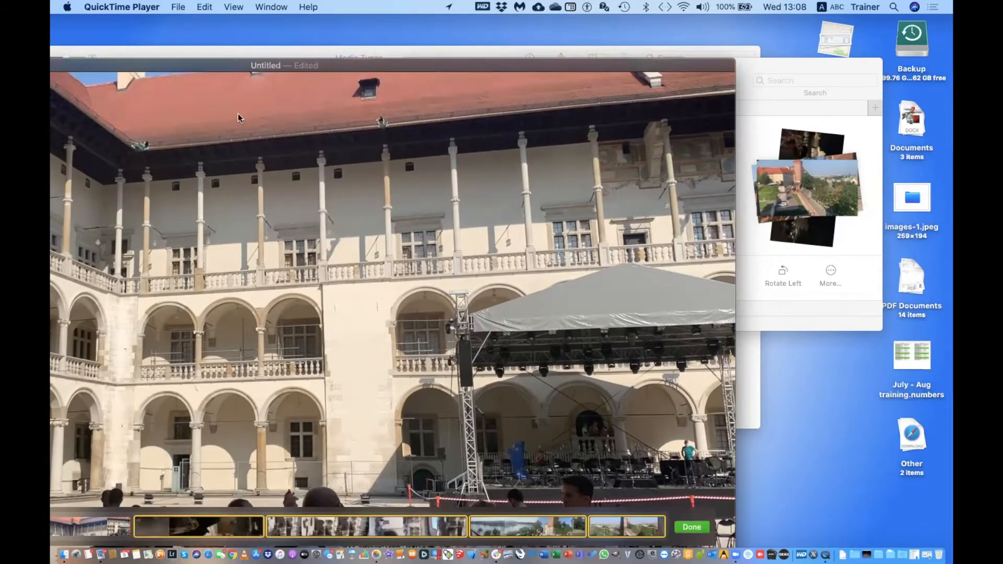
Enlarge the player window and reorder the clips, putting IMG_0766 last and IMG_1004 ahead of IMG_0998.
double_click(176, 63)
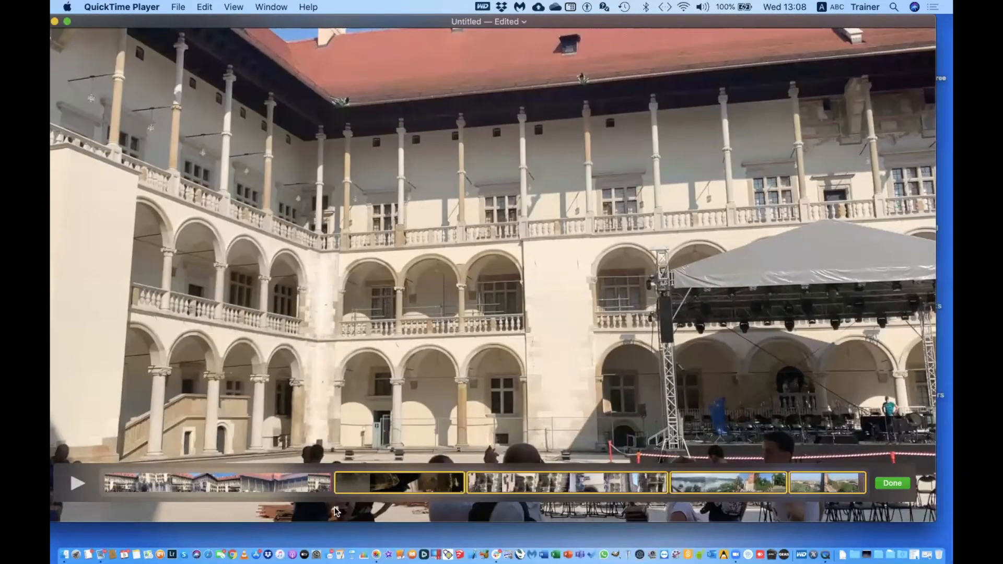
left_click(396, 488)
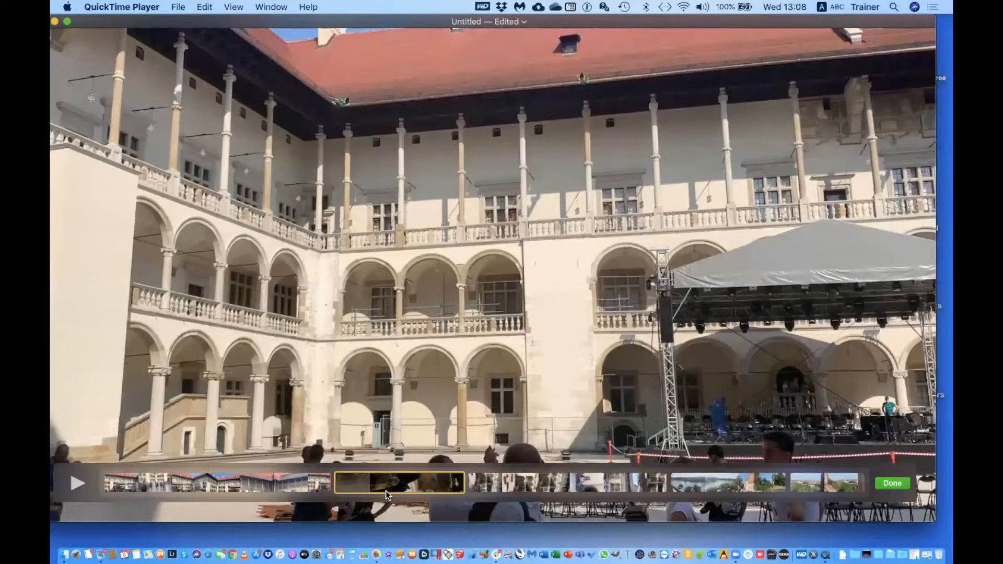
left_click_drag(395, 488, 845, 486)
left_click_drag(815, 492, 813, 491)
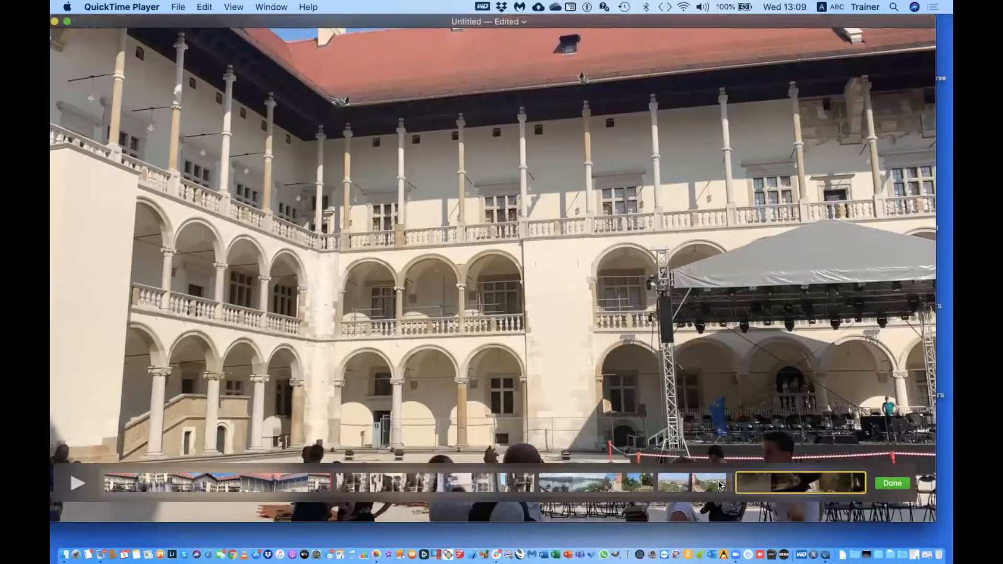
left_click_drag(691, 489, 563, 488)
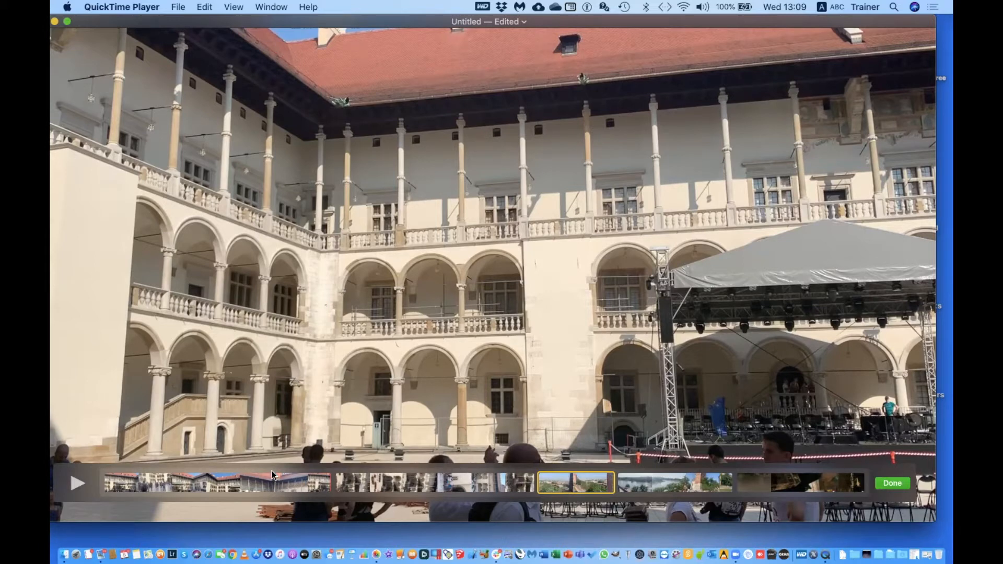
Rotate the sideways IMG_0974 clip, second in the sequence, to the left.
left_click(394, 483)
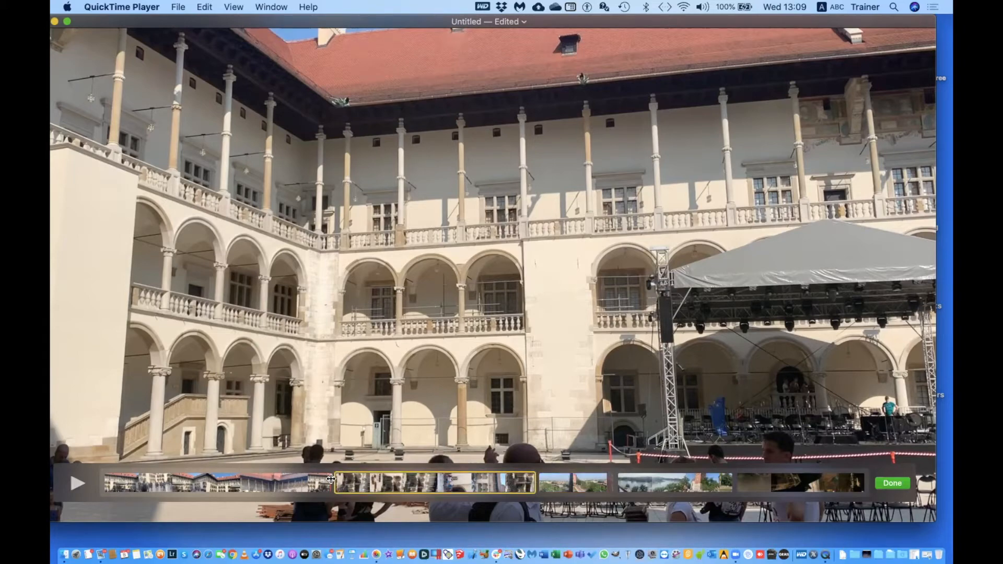
left_click_drag(331, 479, 345, 479)
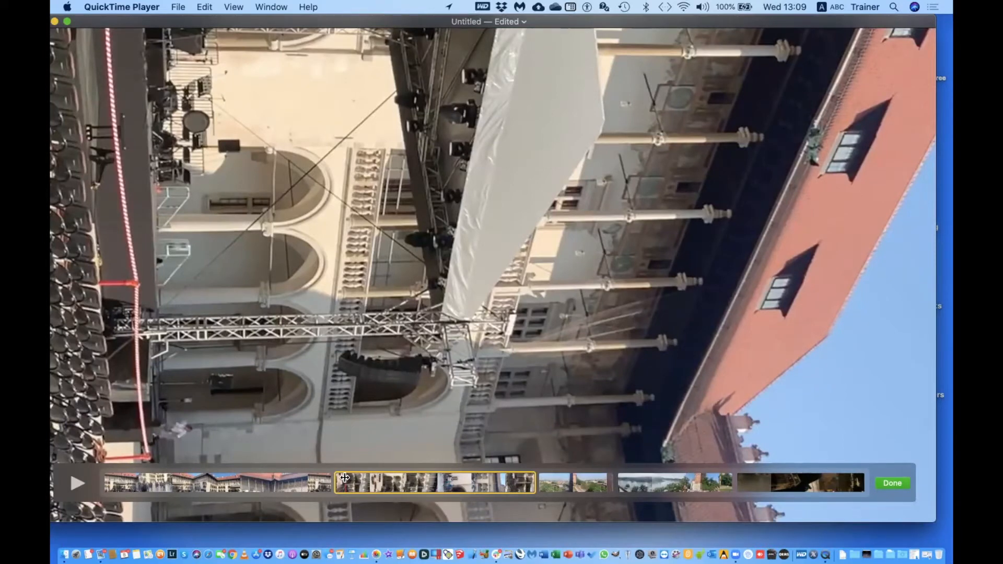
left_click(211, 6)
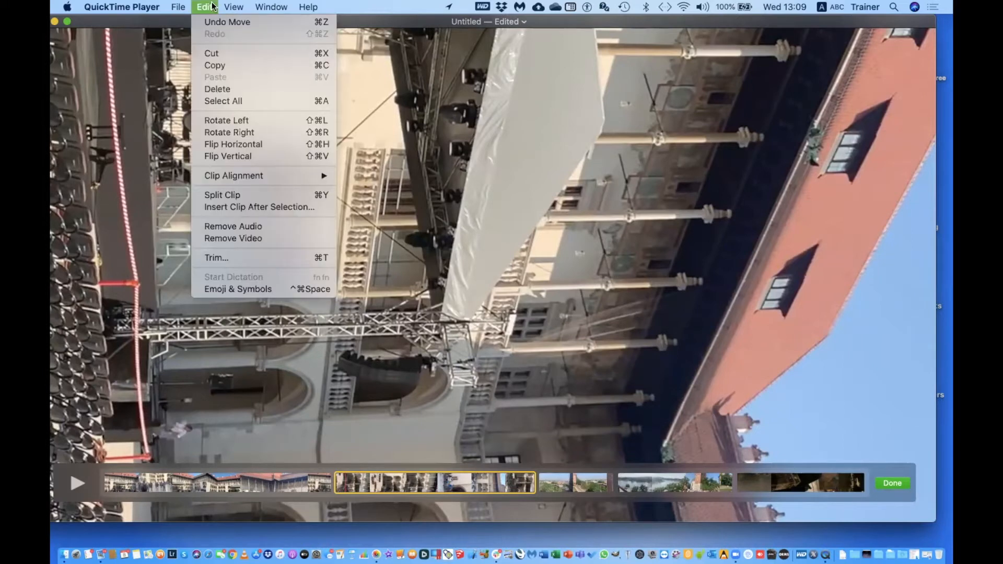
left_click(231, 120)
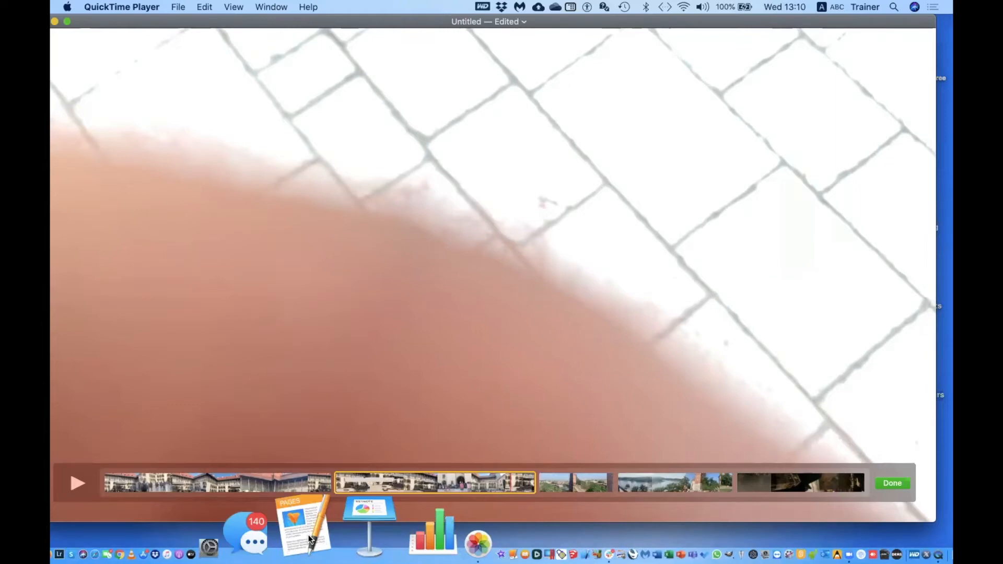
Trim the end of the IMG_0974 clip to remove the stretch where a finger covers the lens.
double_click(411, 482)
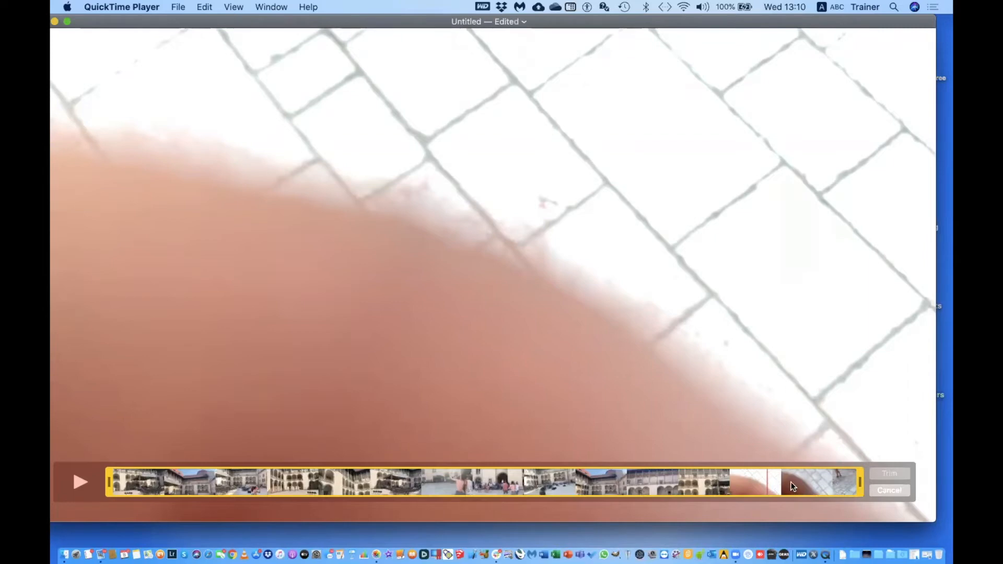
left_click_drag(770, 485, 747, 487)
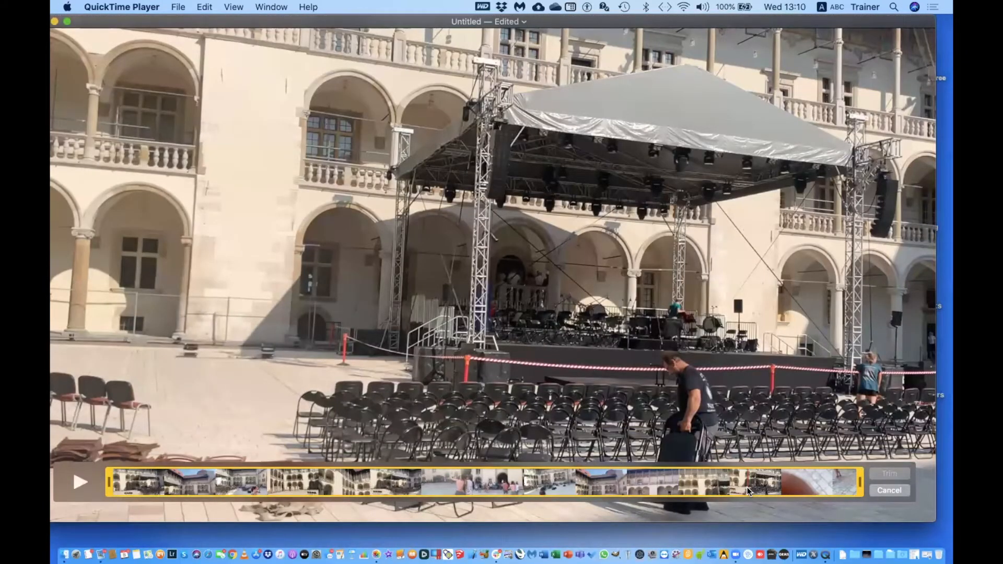
left_click_drag(860, 486, 753, 487)
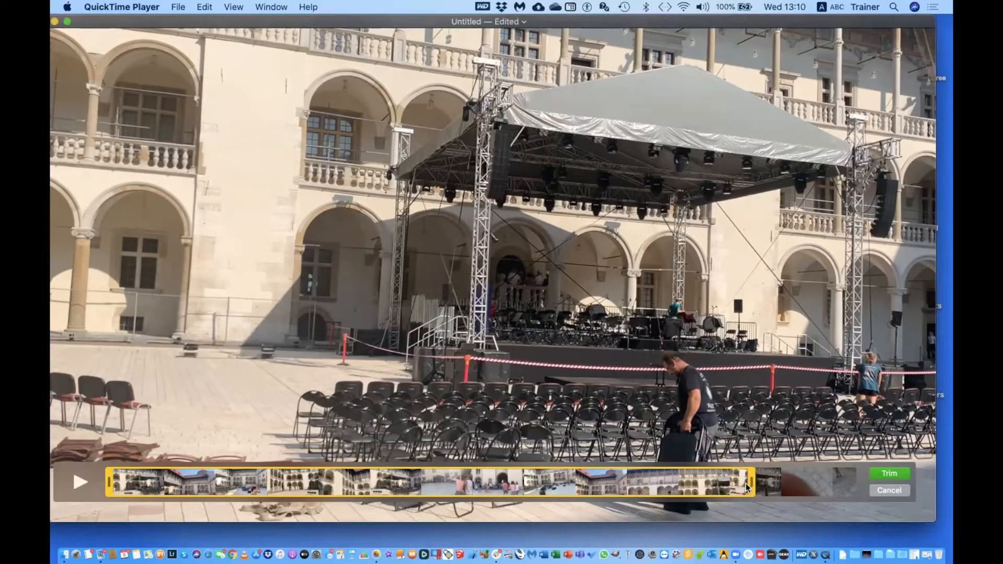
left_click(886, 473)
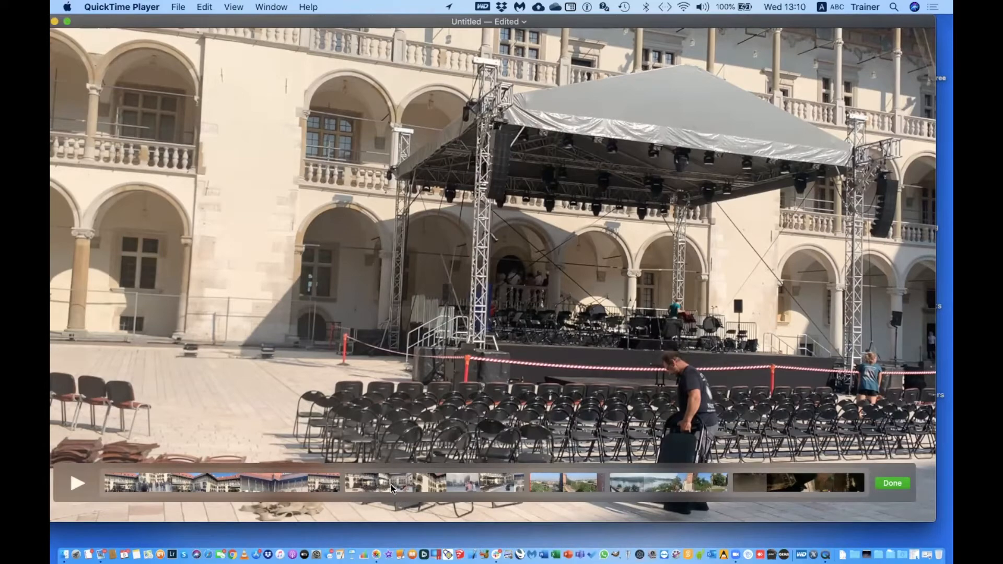
Select the first three clips in turn and preview a frame of the IMG_1004 clip.
left_click(280, 485)
left_click(437, 482)
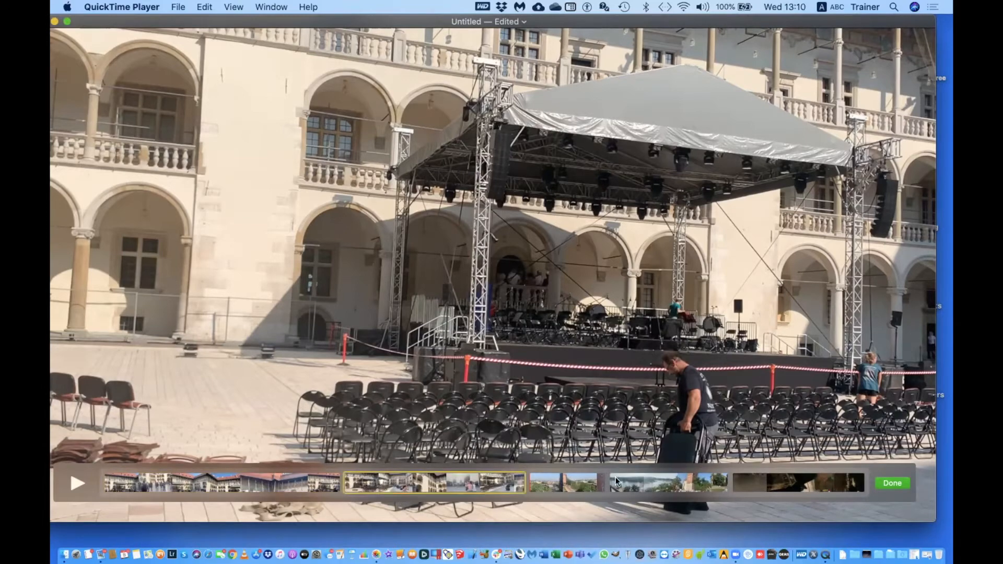
left_click(567, 486)
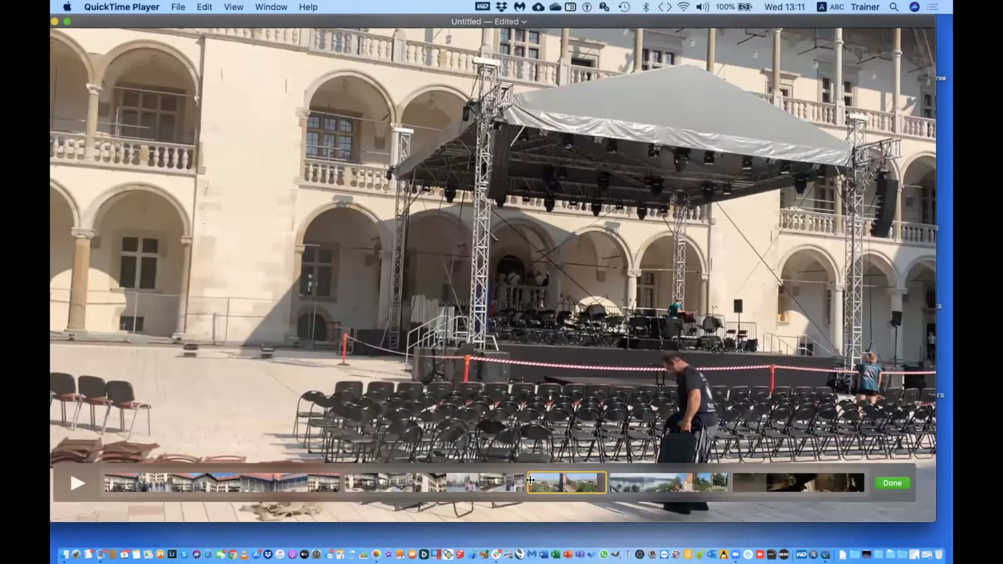
left_click(552, 482)
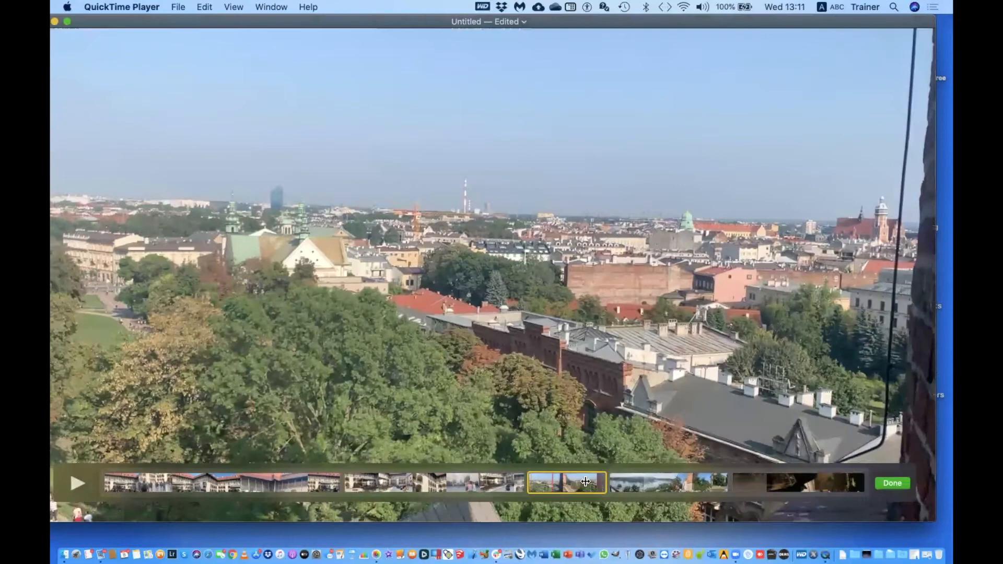